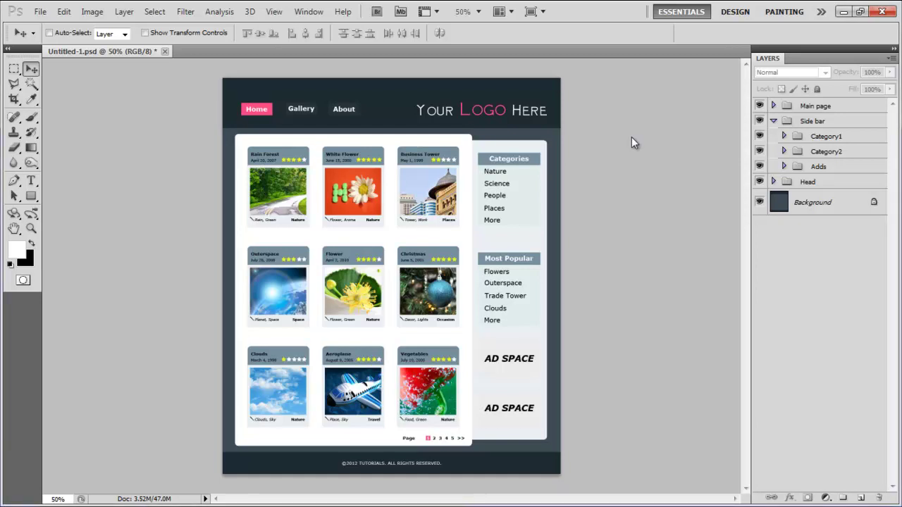
Expand the Head group to reveal its logo text, navigation labels and Button1–3 layers
click(774, 182)
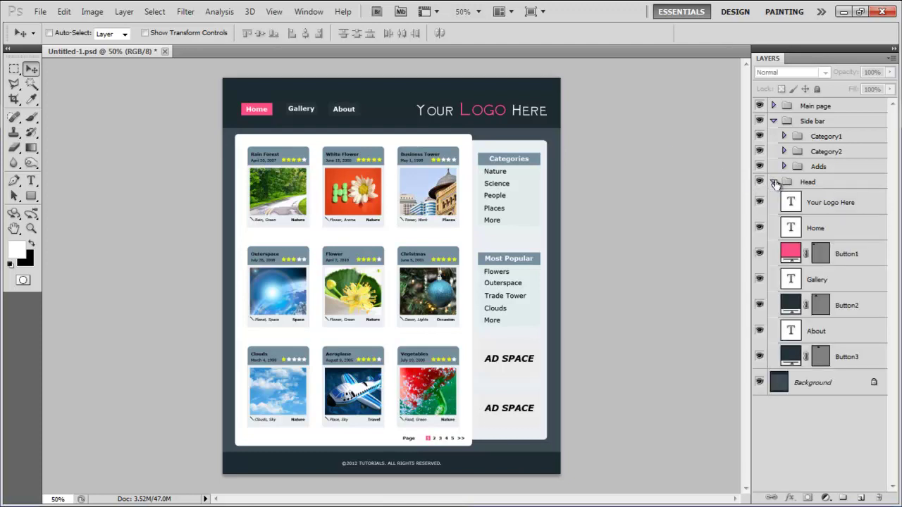
Give Button1 a Drop Shadow with 90° angle, 1 px distance and 1 px size
double_click(875, 258)
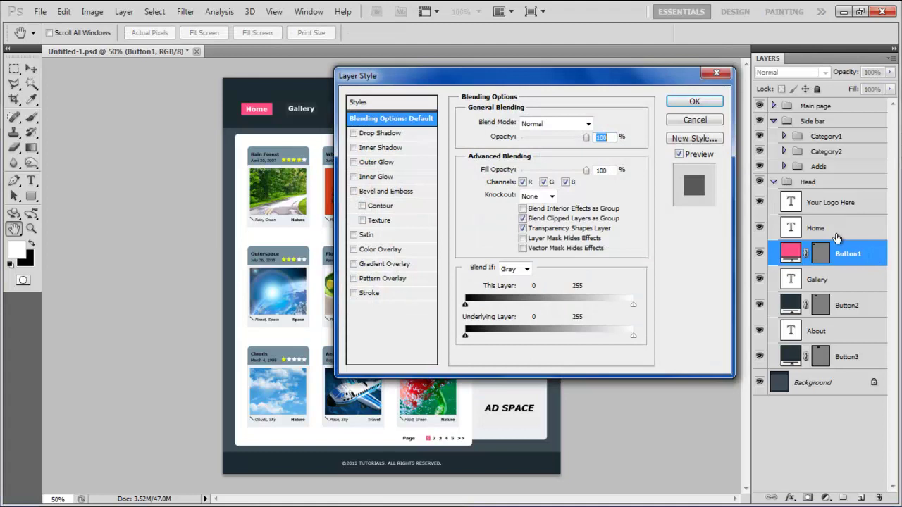
click(416, 138)
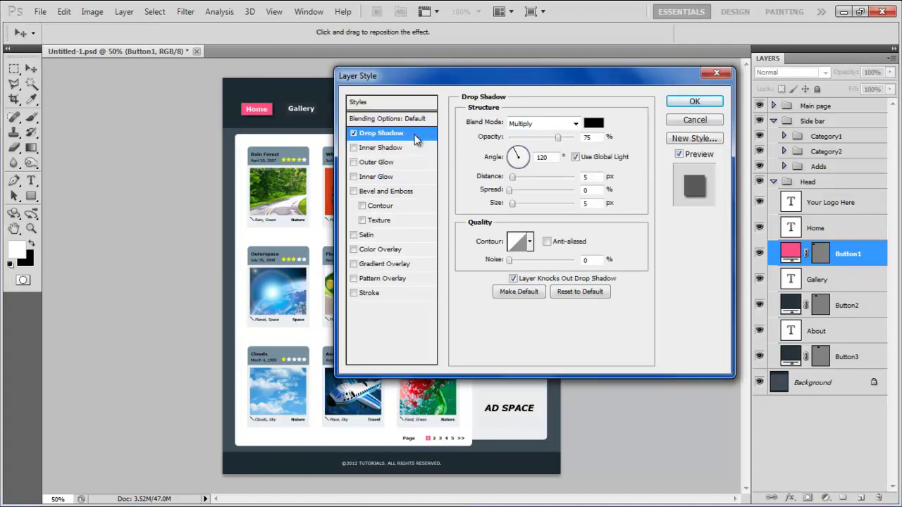
click(556, 158)
text(90)
key(Tab)
key(Tab)
text(1)
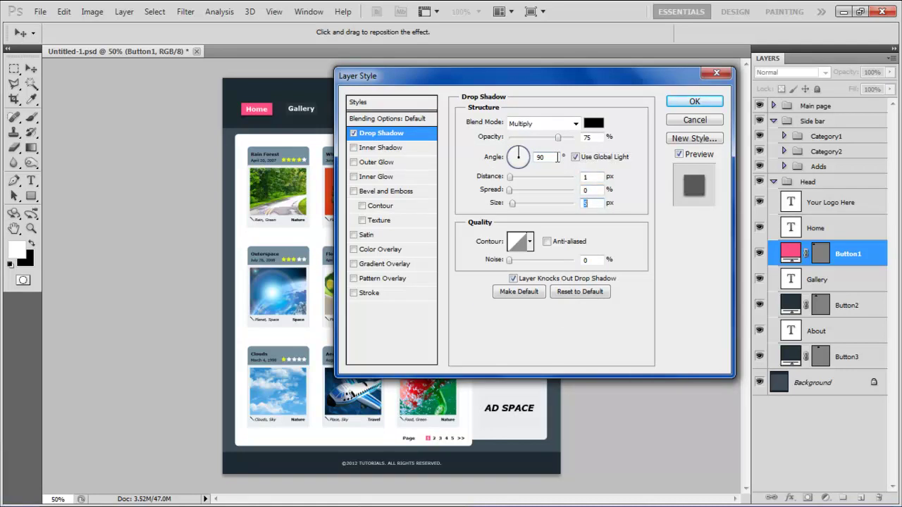
text(1)
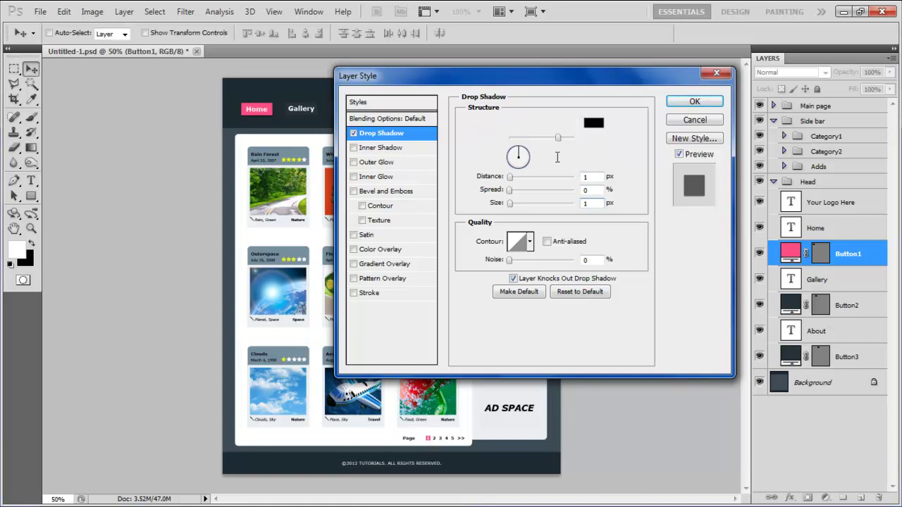
key(Return)
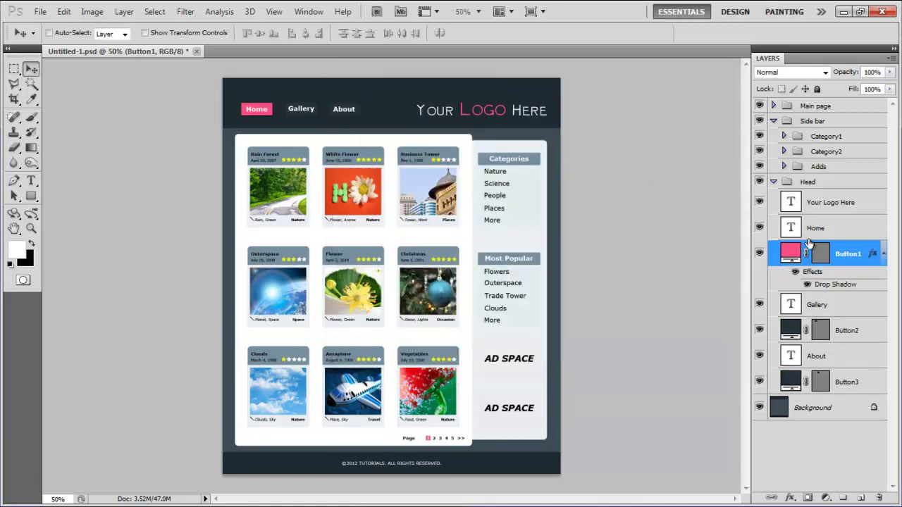
Copy Button1's drop shadow style onto Button2 and Button3, then collapse the Head group
right_click(844, 256)
click(745, 420)
right_click(868, 331)
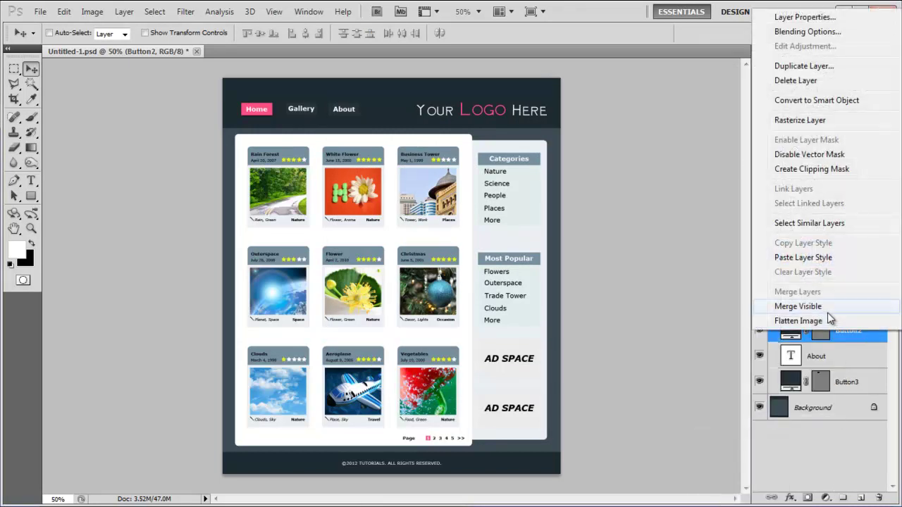
click(822, 258)
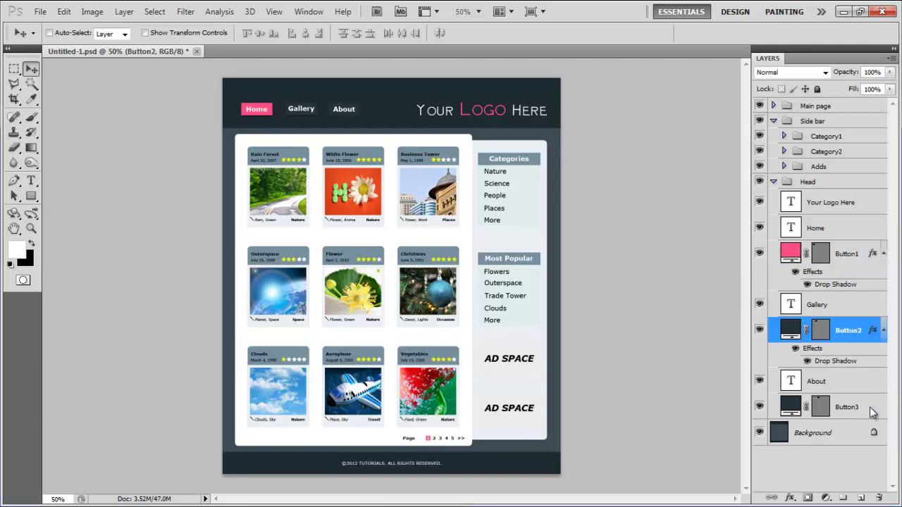
right_click(871, 408)
click(825, 278)
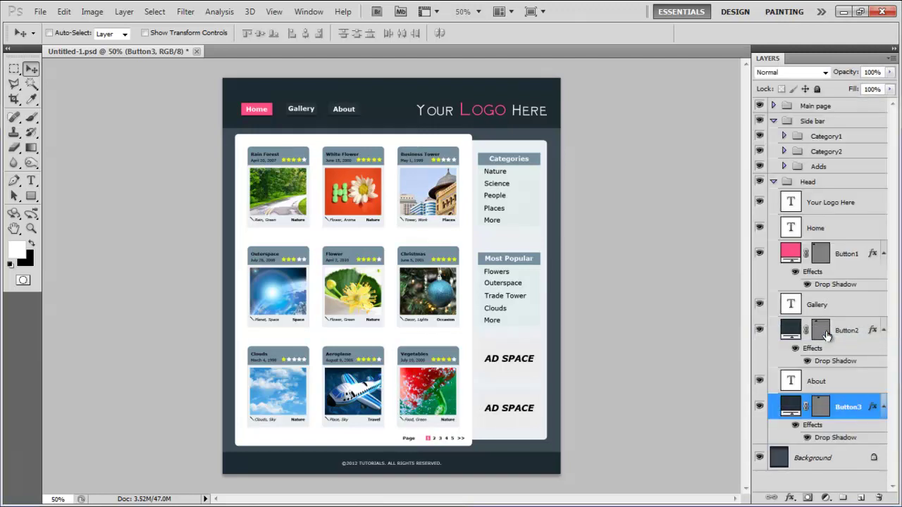
click(774, 181)
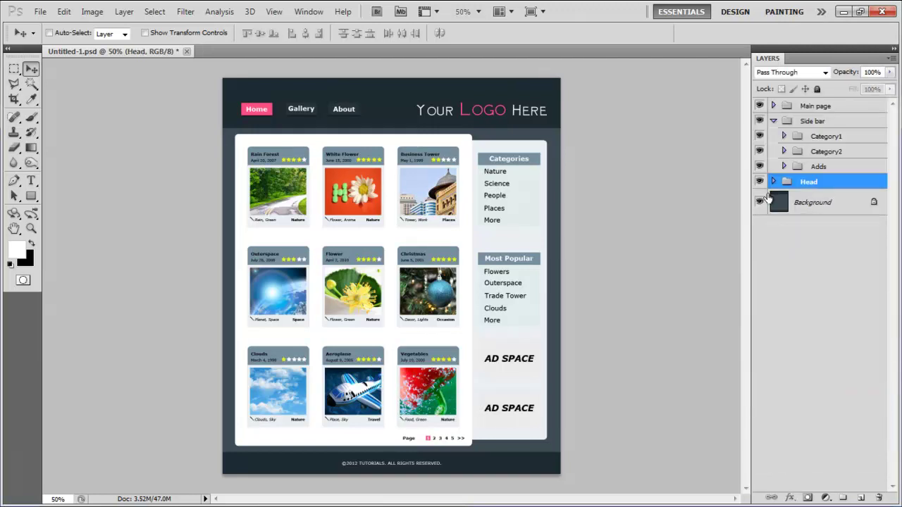
Add a Gradient Overlay to the Category1 Head bar with left stop colour b3b3cc
click(784, 137)
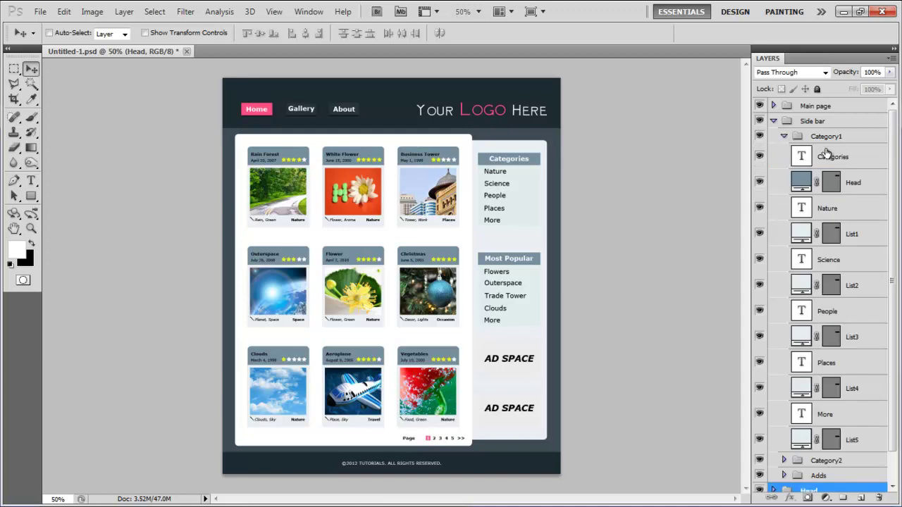
double_click(874, 185)
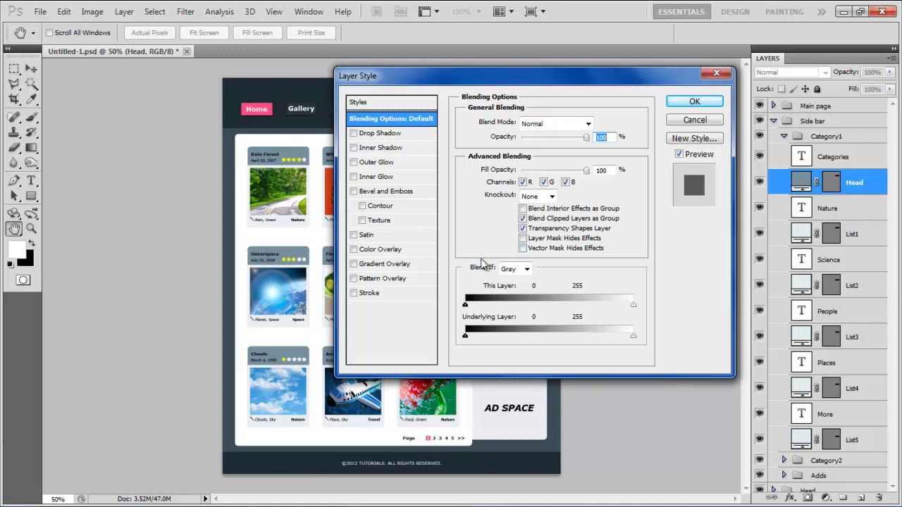
click(414, 265)
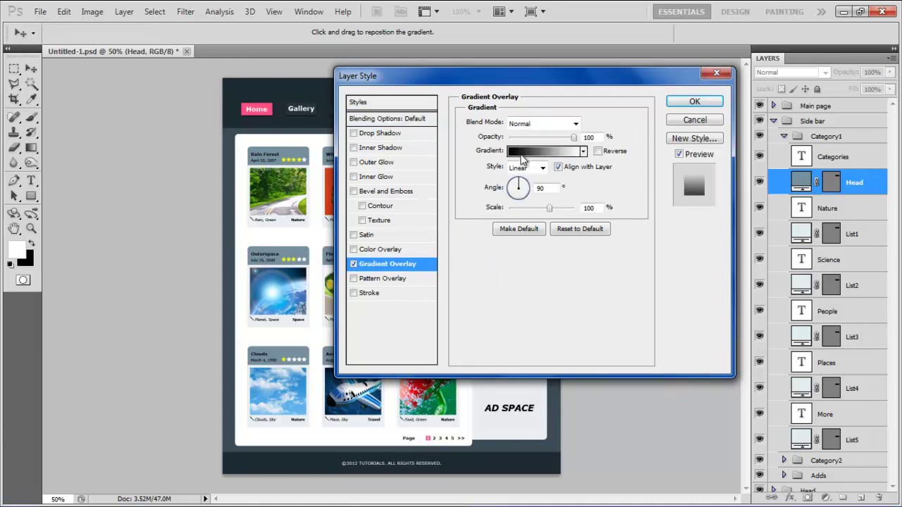
click(522, 153)
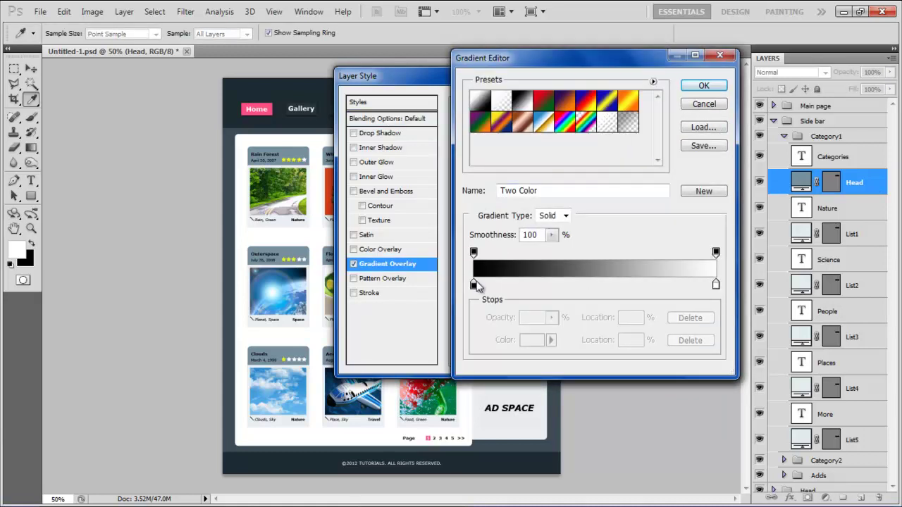
double_click(474, 285)
double_click(611, 304)
text(b3b3cc)
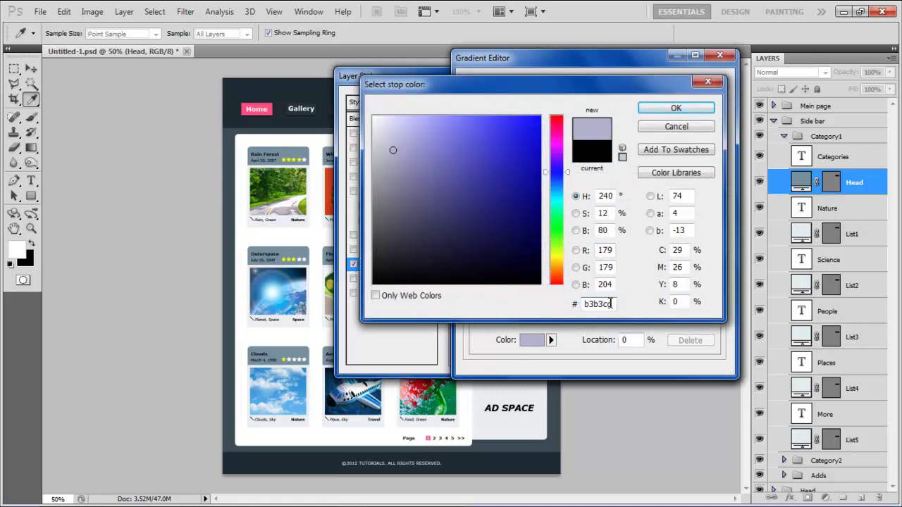
key(Return)
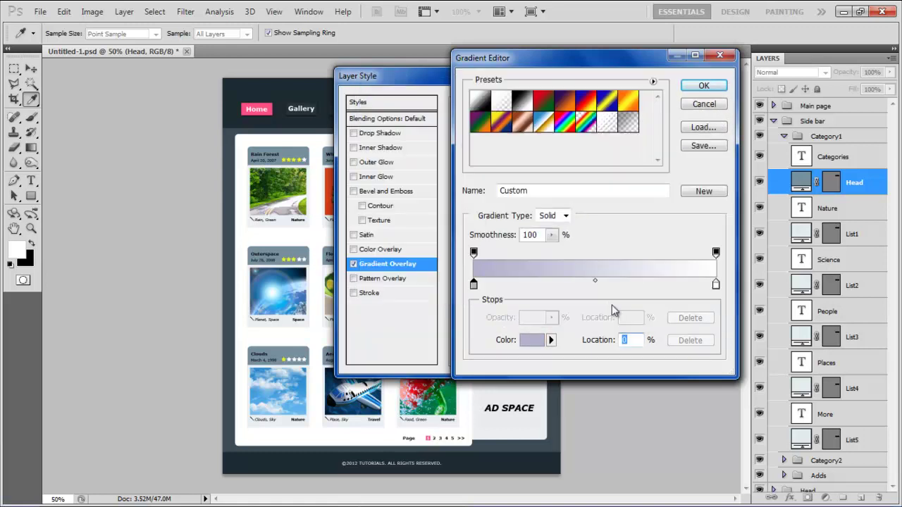
Set the right gradient stop to 728da0, reverse the gradient, and apply at 120% scale
double_click(714, 287)
double_click(599, 305)
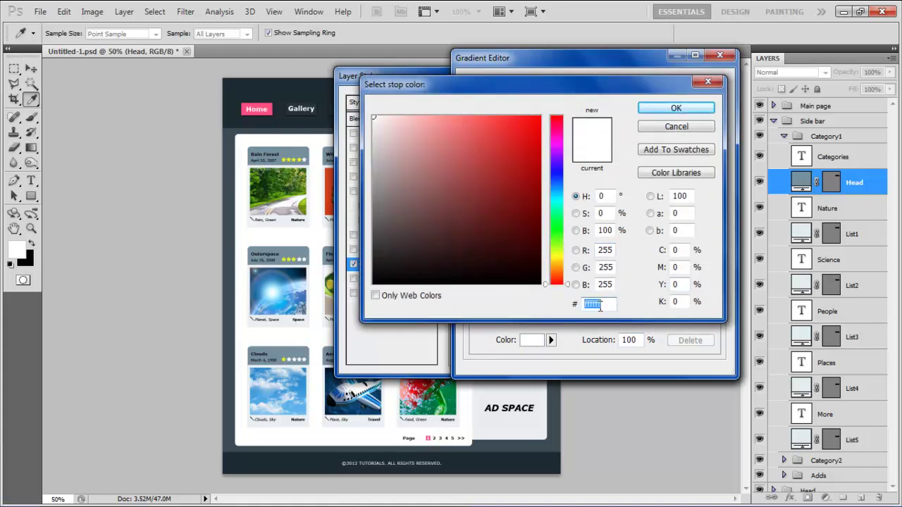
text(728da0)
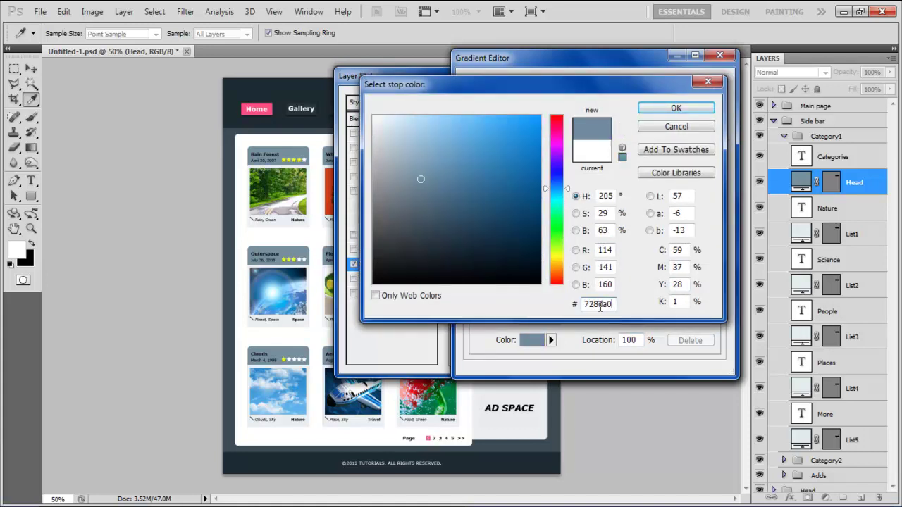
key(Return)
key(Return)
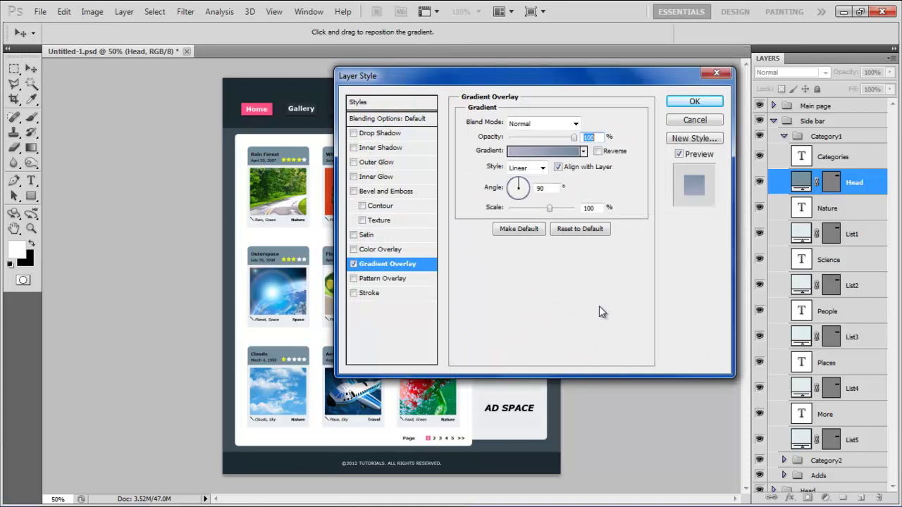
click(597, 151)
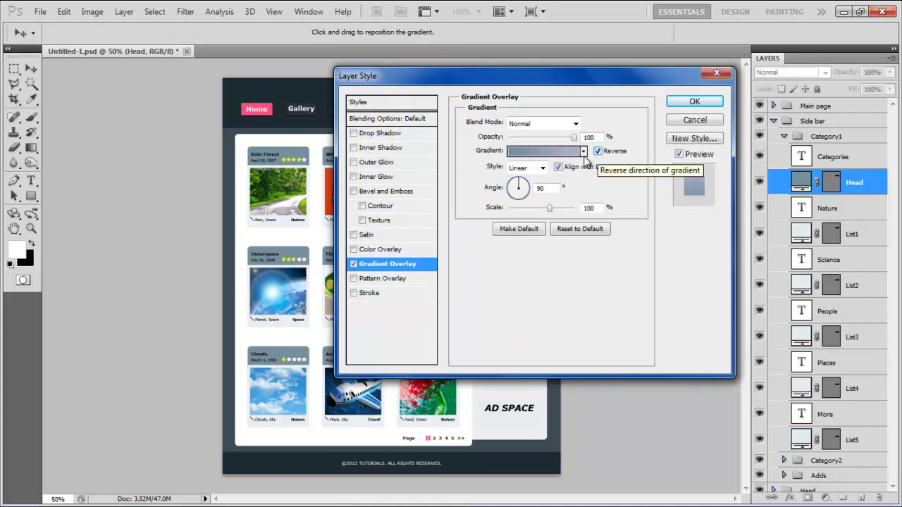
double_click(588, 207)
text(120)
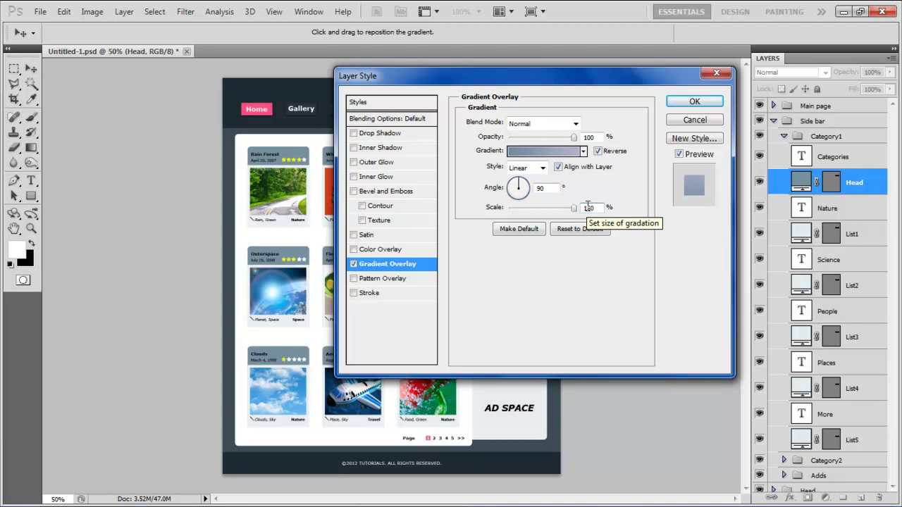
key(Return)
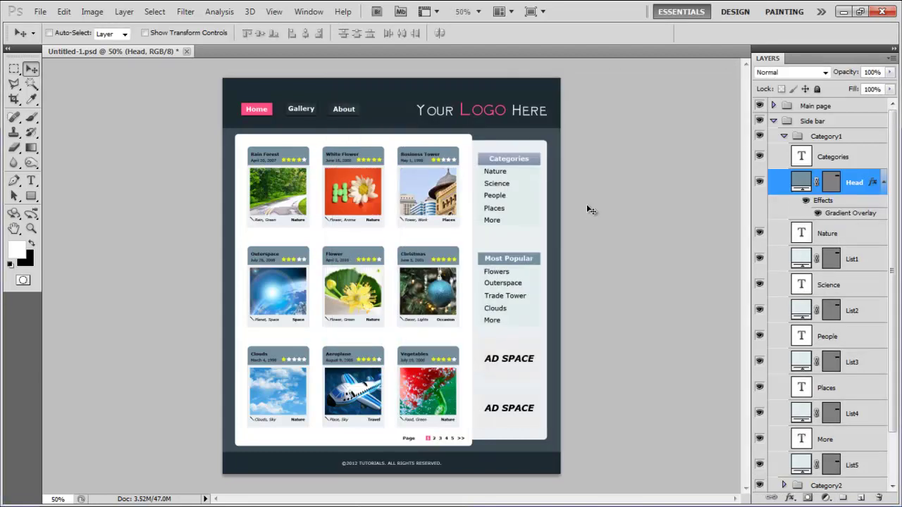
Add a Gradient Overlay to List1 with a pale e2eeee left stop
double_click(871, 261)
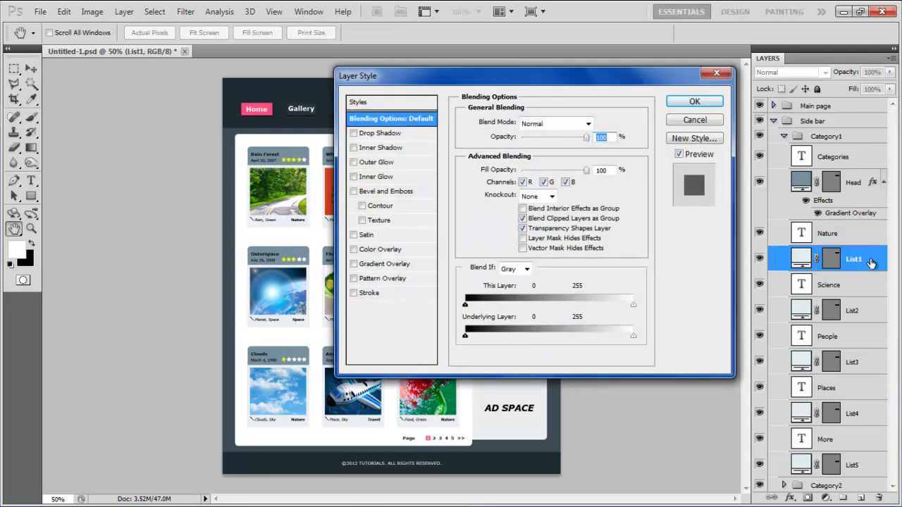
click(394, 265)
click(559, 158)
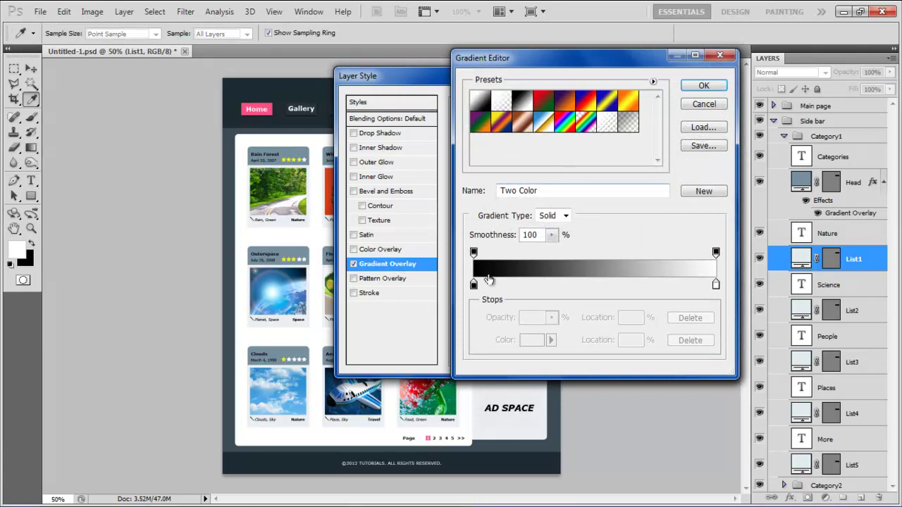
double_click(474, 284)
text(e2eeee)
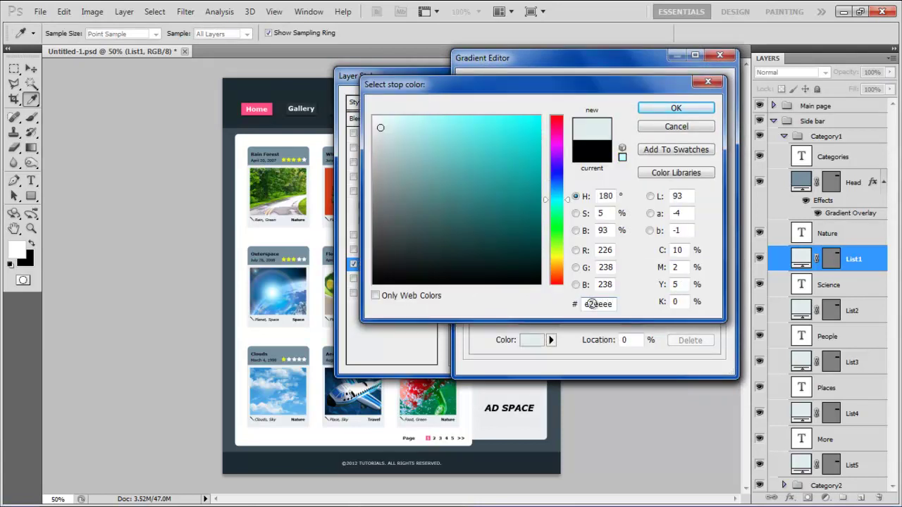
key(Return)
Set the right stop to d8dde0, accept the gradient, and reverse it at 100% scale
double_click(716, 285)
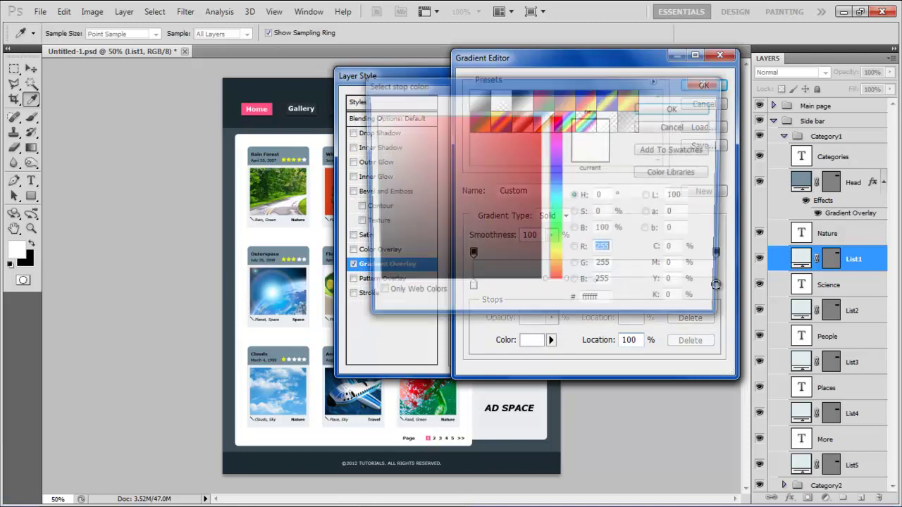
double_click(608, 304)
text(d8dde0)
key(Return)
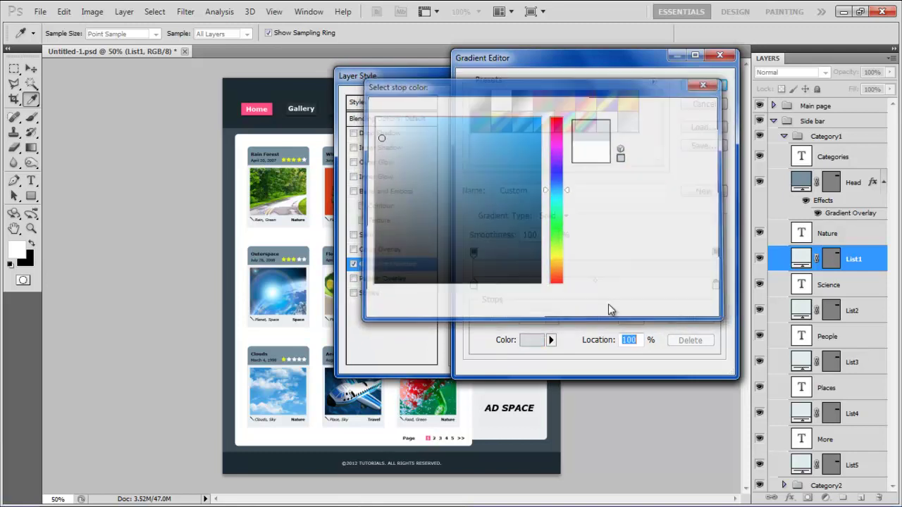
click(689, 89)
click(598, 151)
double_click(596, 208)
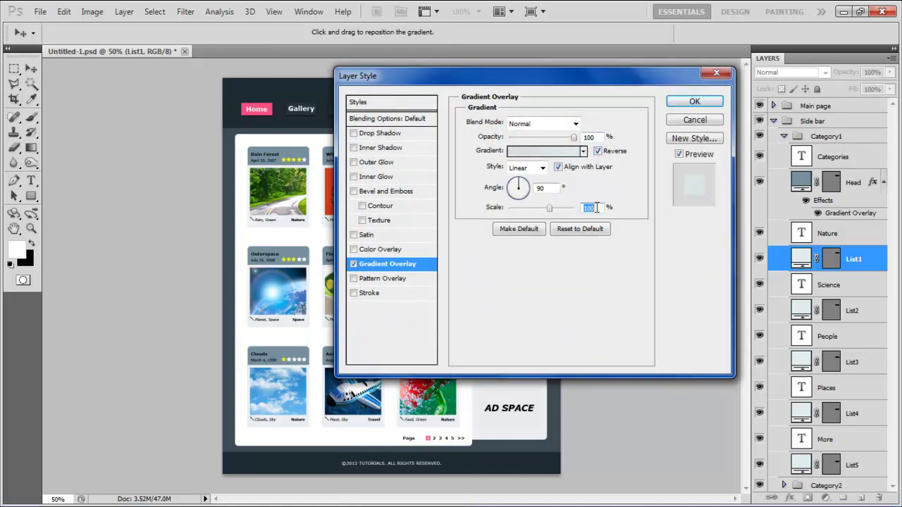
Apply List1's gradient, collapse Category1, and open AD SPACE 1's layer style in the Adds group
click(705, 103)
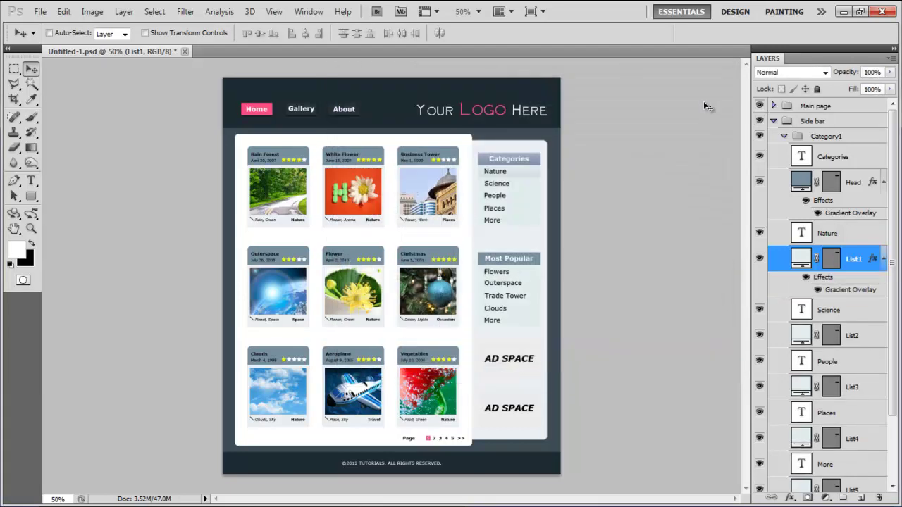
click(783, 136)
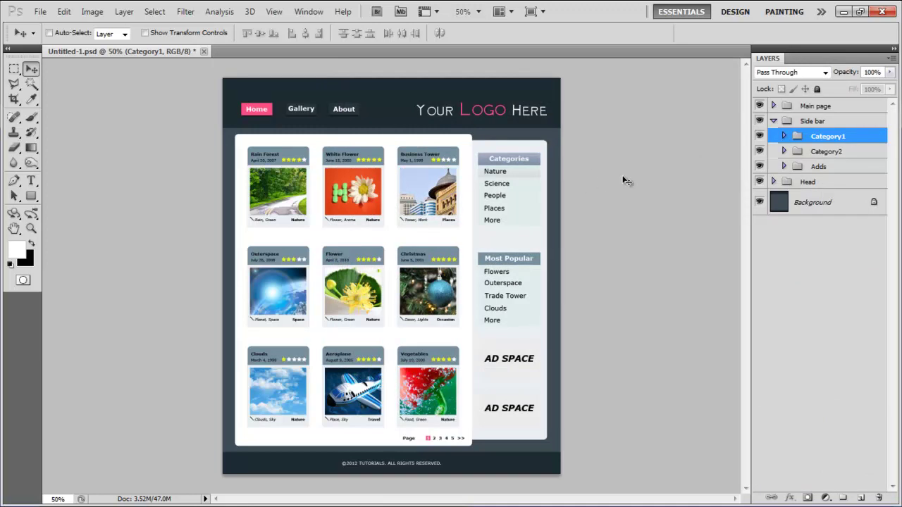
click(783, 167)
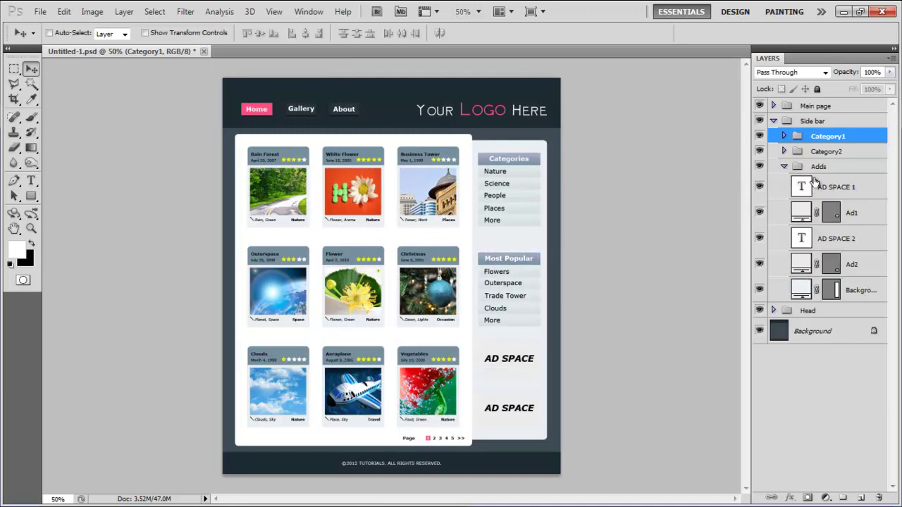
click(874, 196)
key(h)
double_click(874, 195)
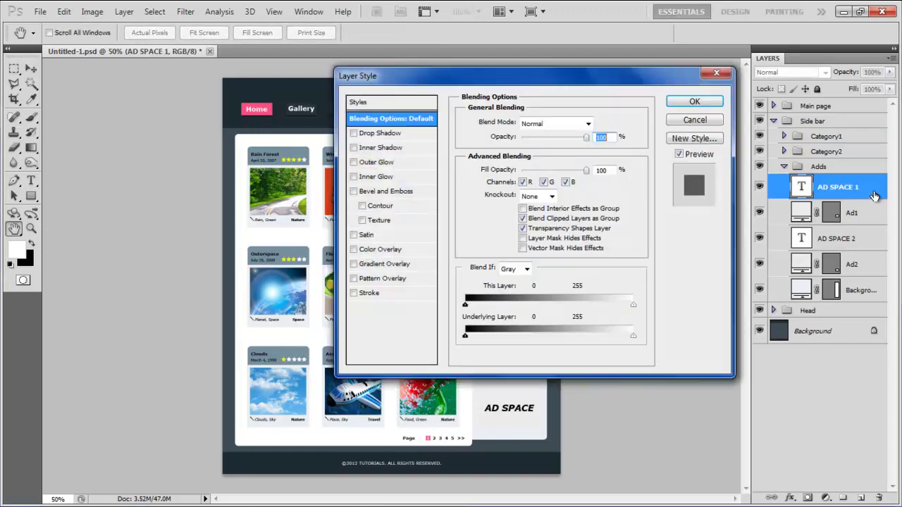
Add a Normal-blend Outer Glow at 100% opacity to AD SPACE 1
click(395, 162)
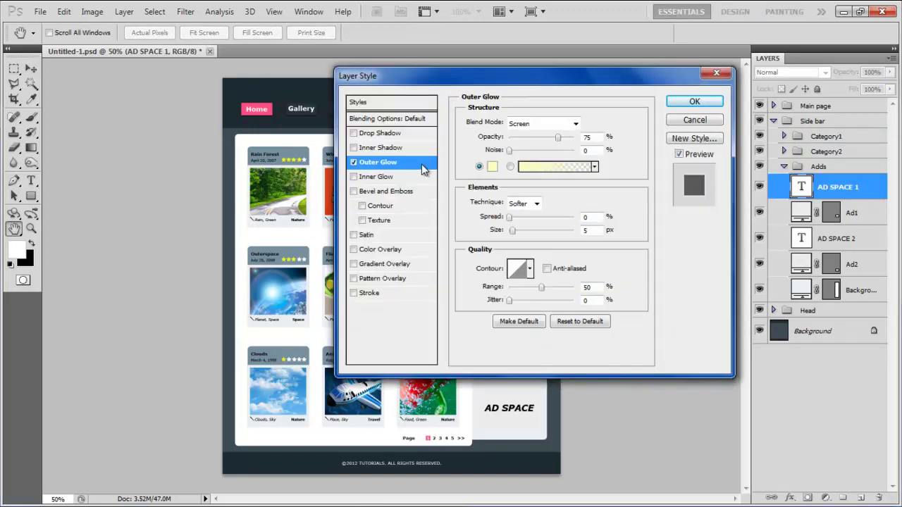
click(574, 124)
click(557, 138)
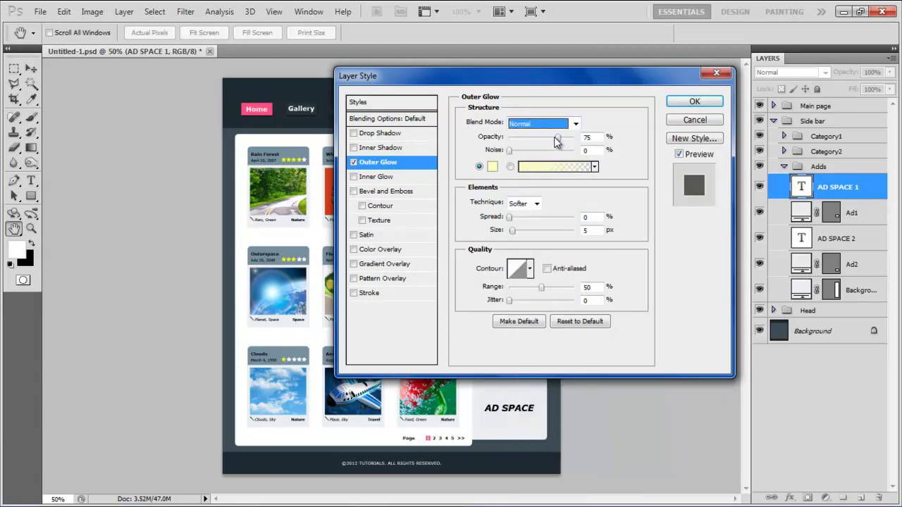
key(Tab)
text(100)
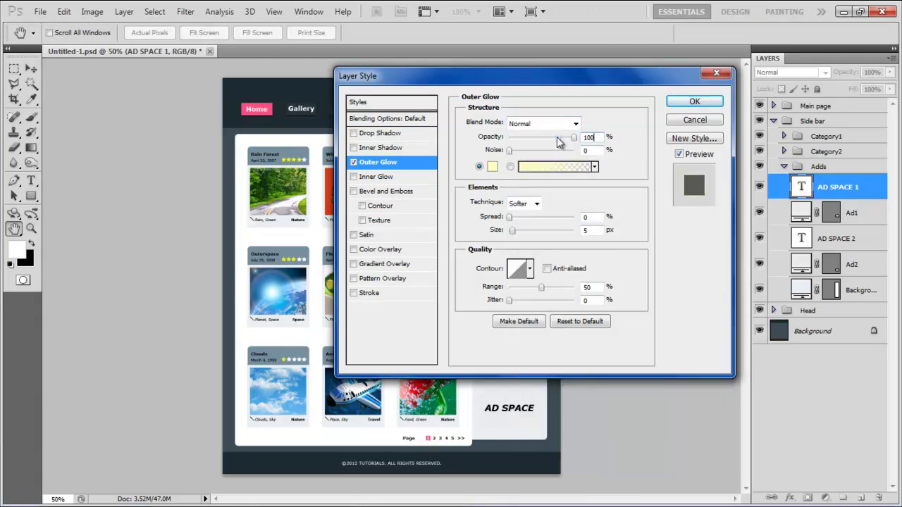
key(Tab)
Set the glow colour to e6f0f4 and its spread to 100%
click(493, 168)
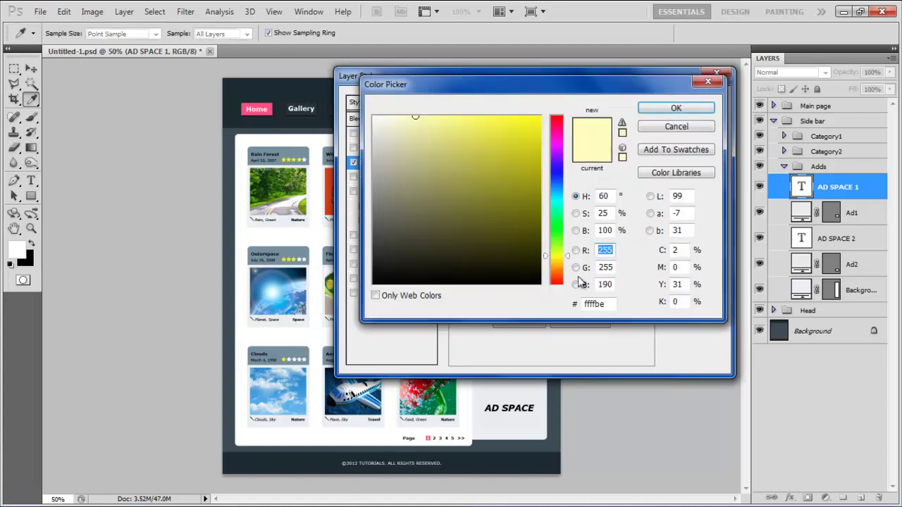
double_click(588, 304)
text(0000e6)
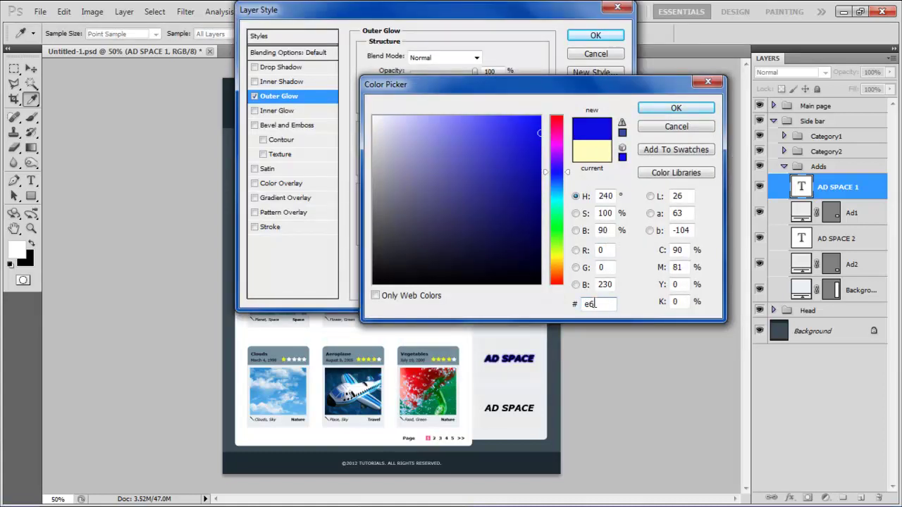
text(f0f4)
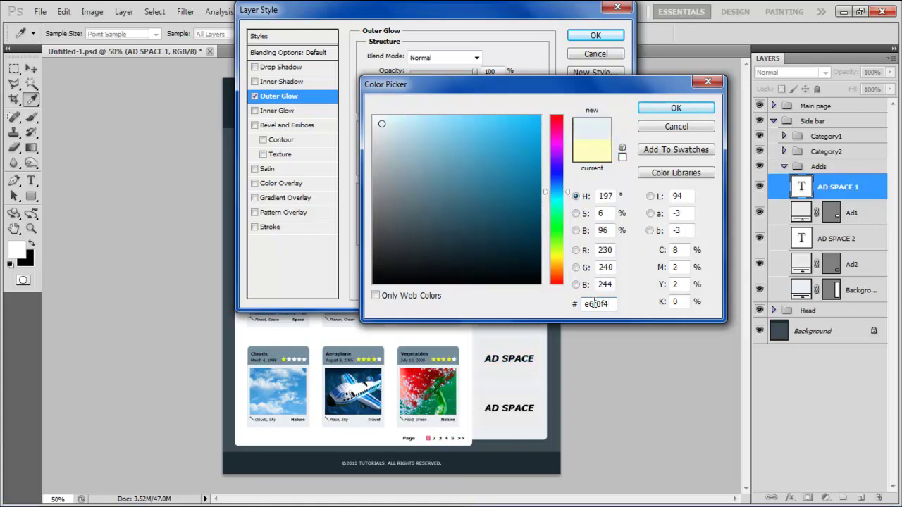
key(Return)
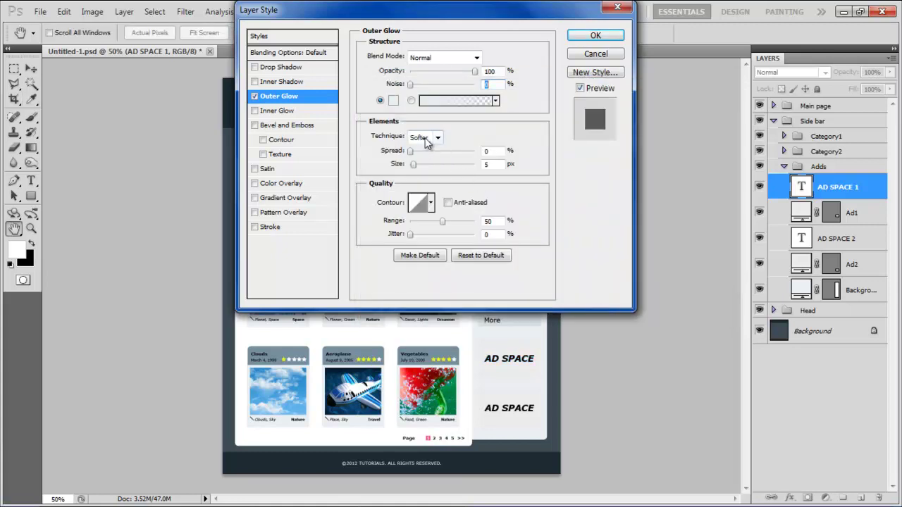
click(499, 150)
text(100)
click(499, 164)
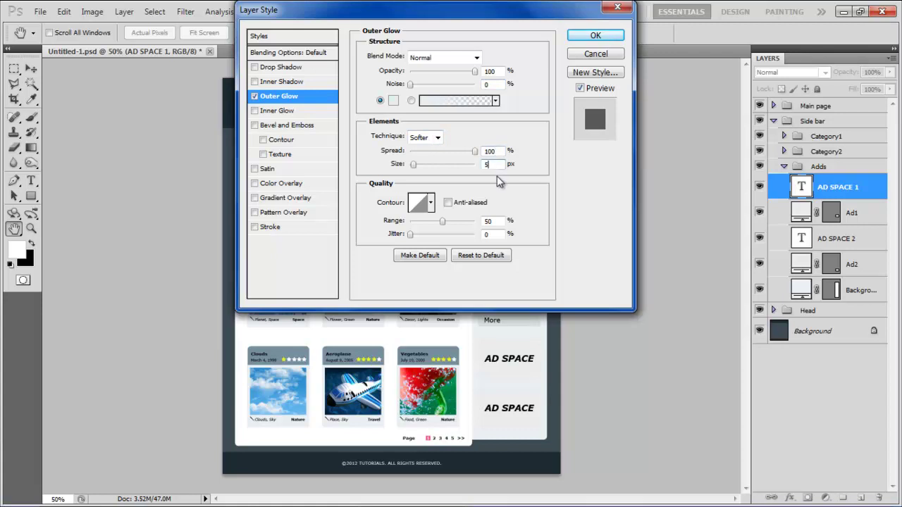
click(496, 235)
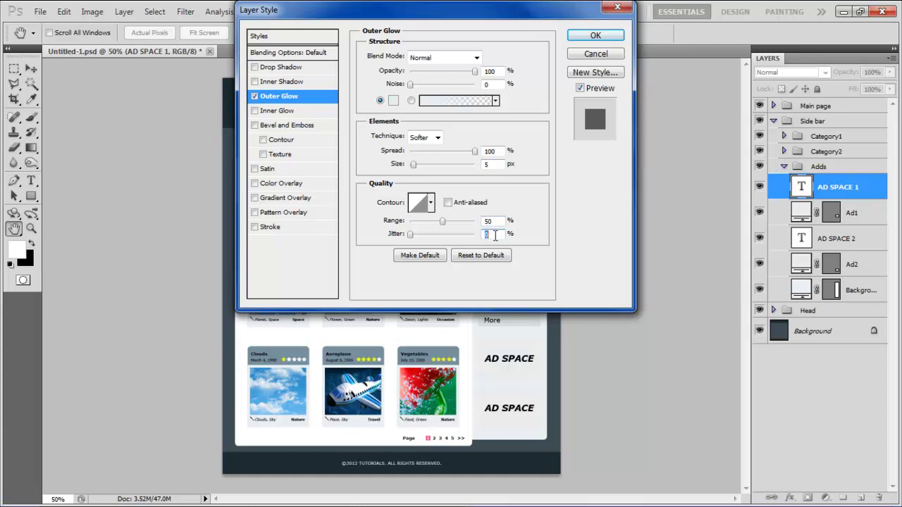
Add a 1 px inside Stroke in b6c1c6 to AD SPACE 1 and apply the styles
click(272, 226)
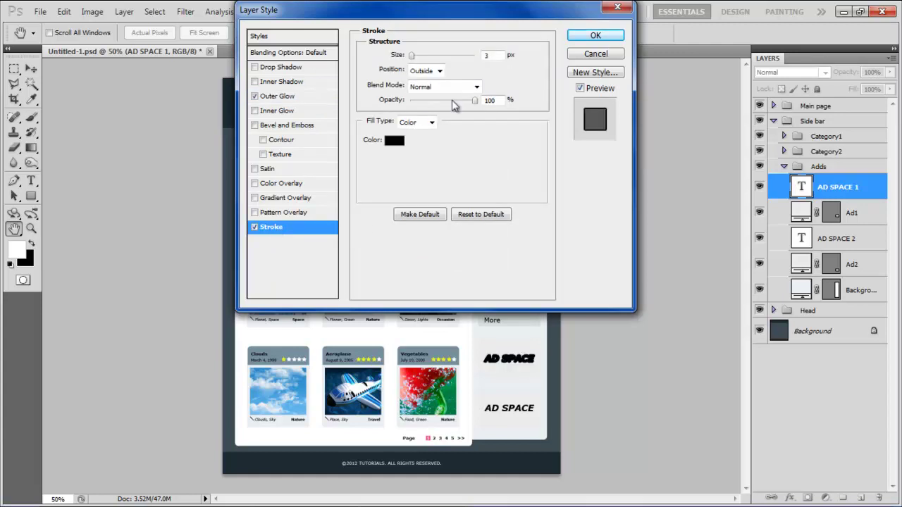
text(1)
click(437, 71)
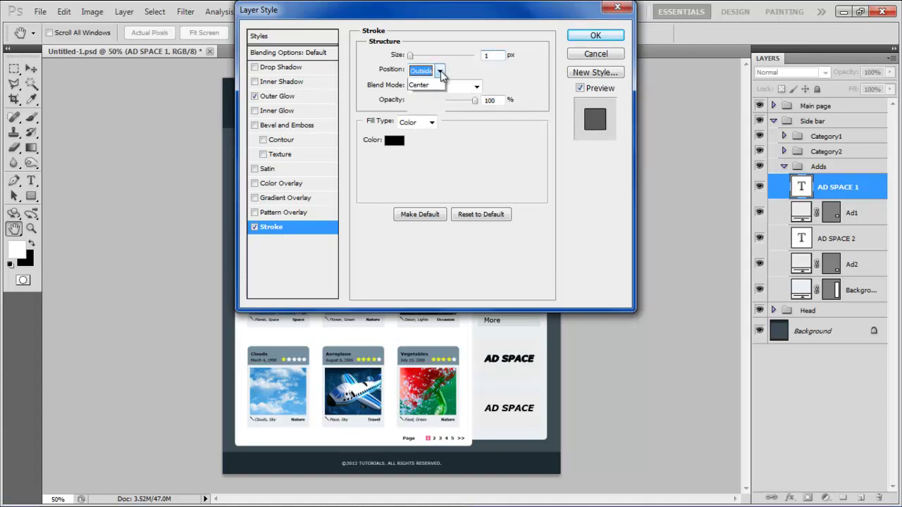
click(435, 95)
click(394, 139)
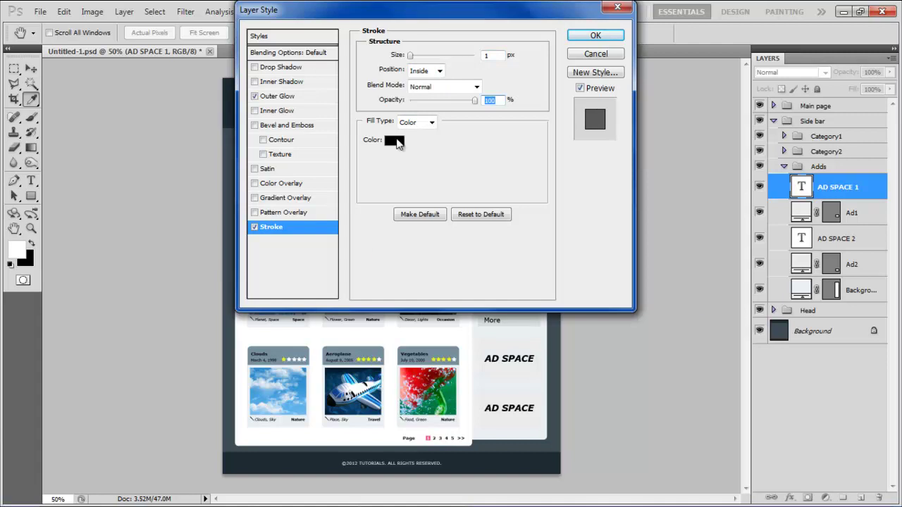
double_click(597, 303)
text(b6c1c6)
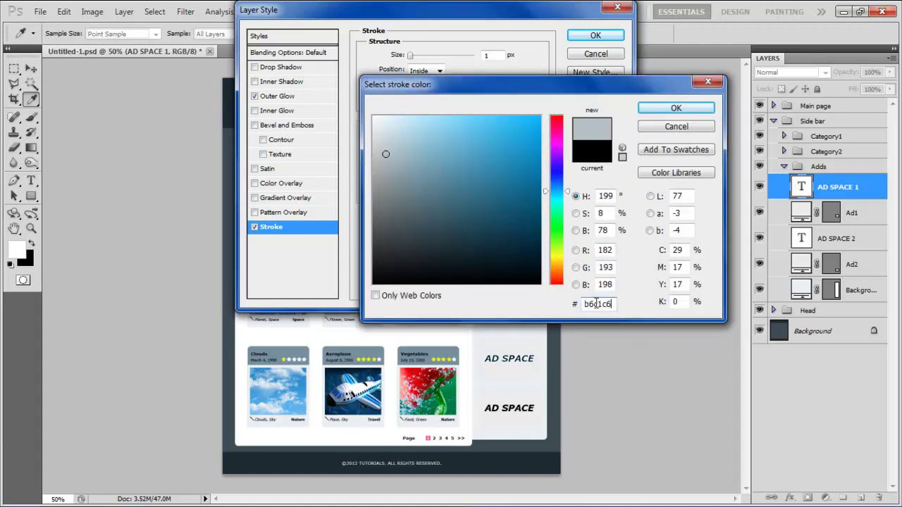
key(Return)
click(595, 35)
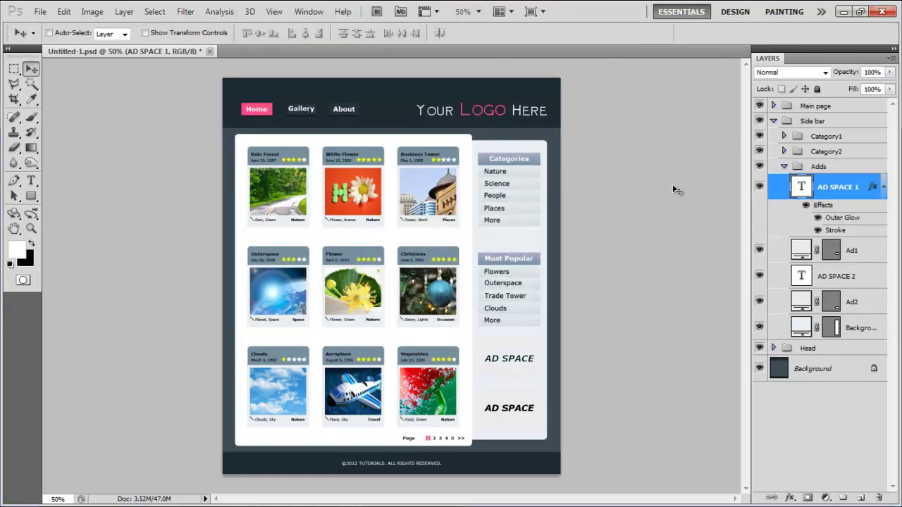
click(870, 72)
Fade AD SPACE 1 to 35% opacity and copy its layer style
text(35)
key(Return)
right_click(849, 189)
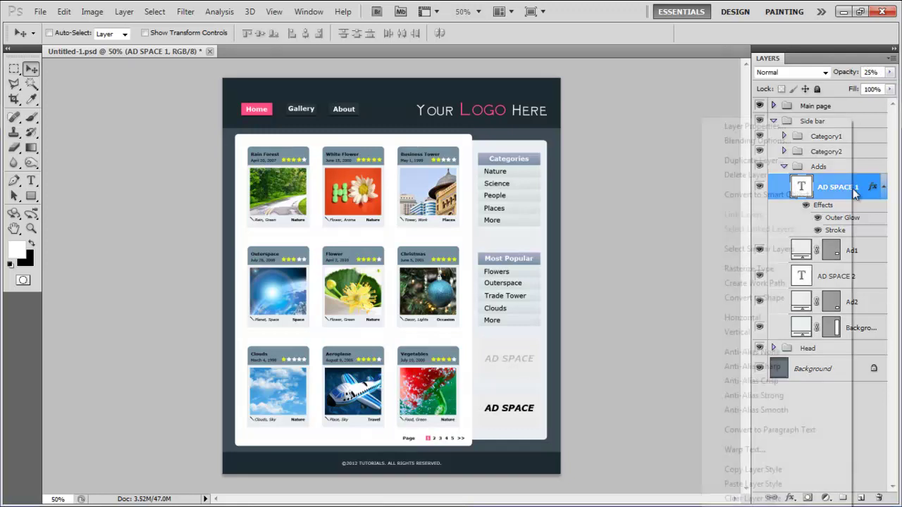
click(747, 469)
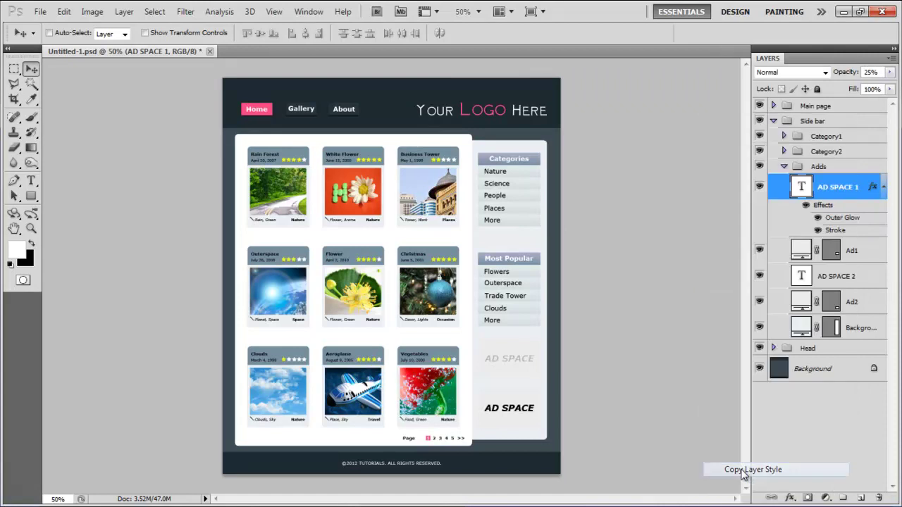
Paste the glow and stroke onto AD SPACE 2, then open the ad background's layer style
right_click(865, 274)
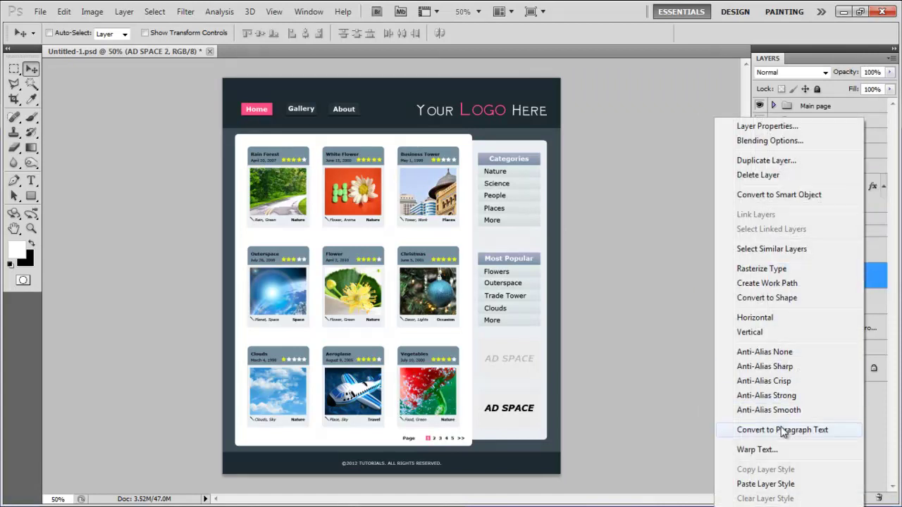
click(767, 484)
click(867, 370)
double_click(867, 370)
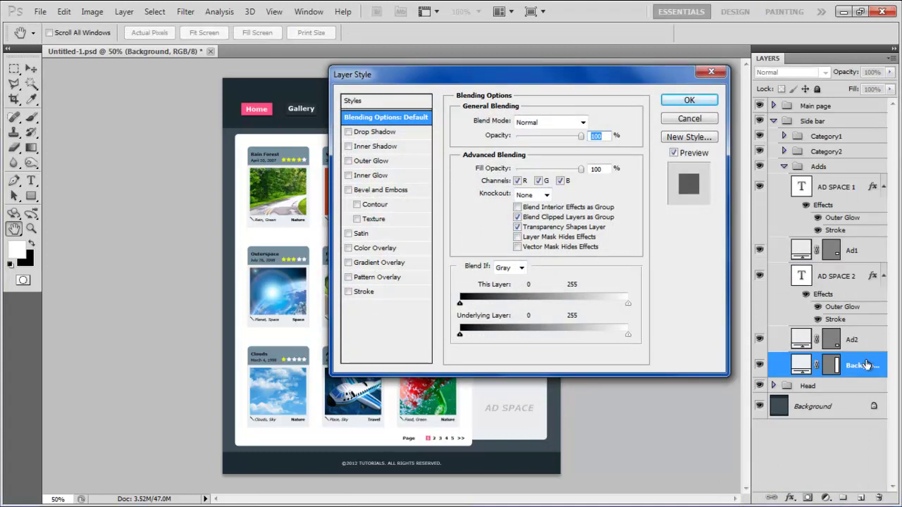
Give the ad background a Normal Drop Shadow at 40% opacity and 10 px size, then collapse Adds
click(412, 134)
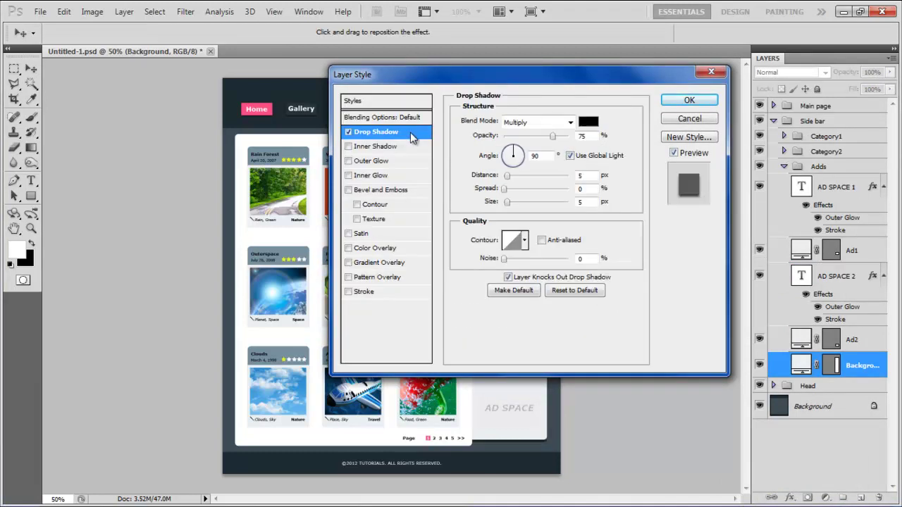
click(568, 122)
click(549, 134)
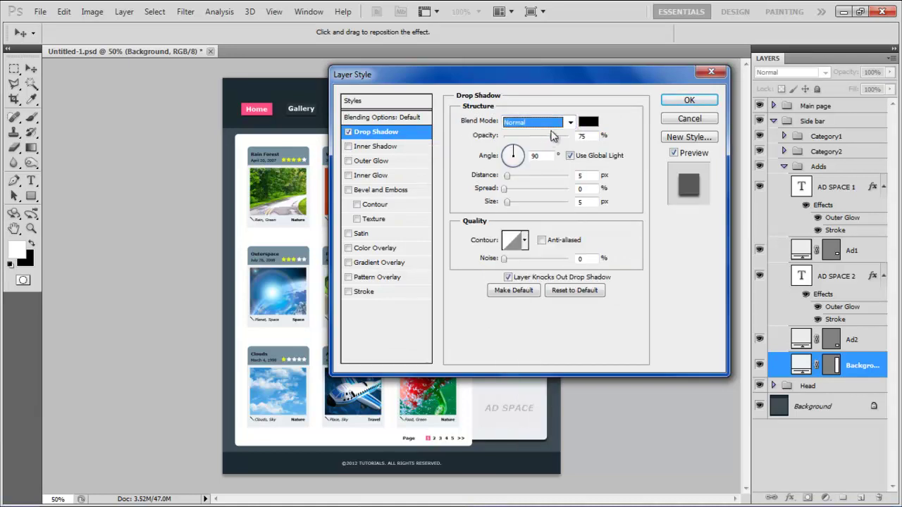
double_click(590, 136)
text(40)
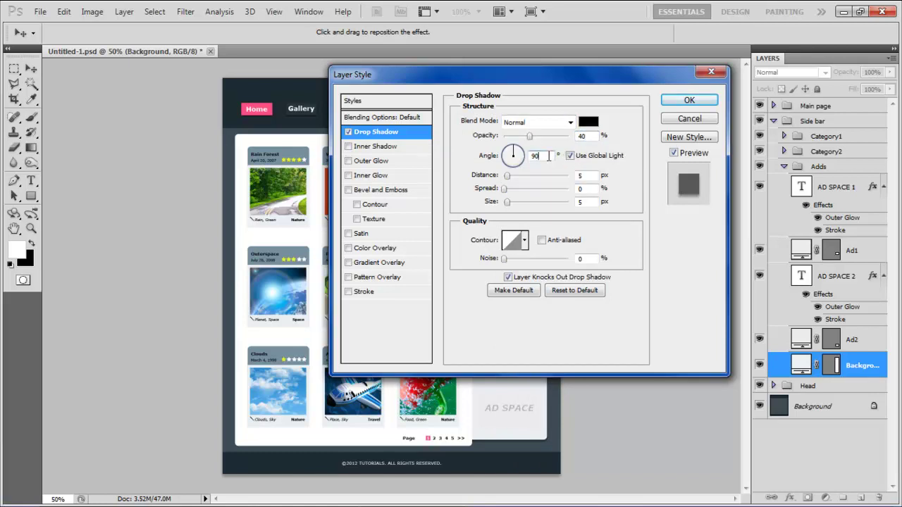
double_click(592, 174)
text(10)
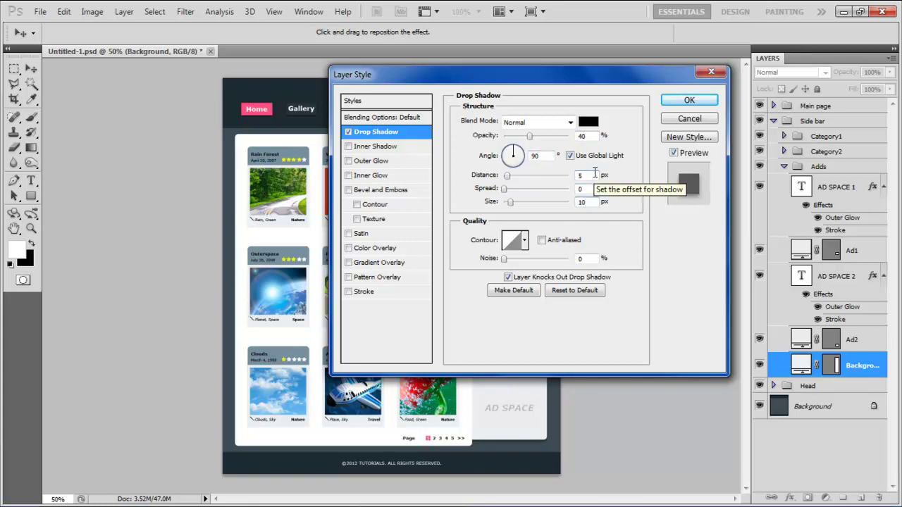
click(671, 101)
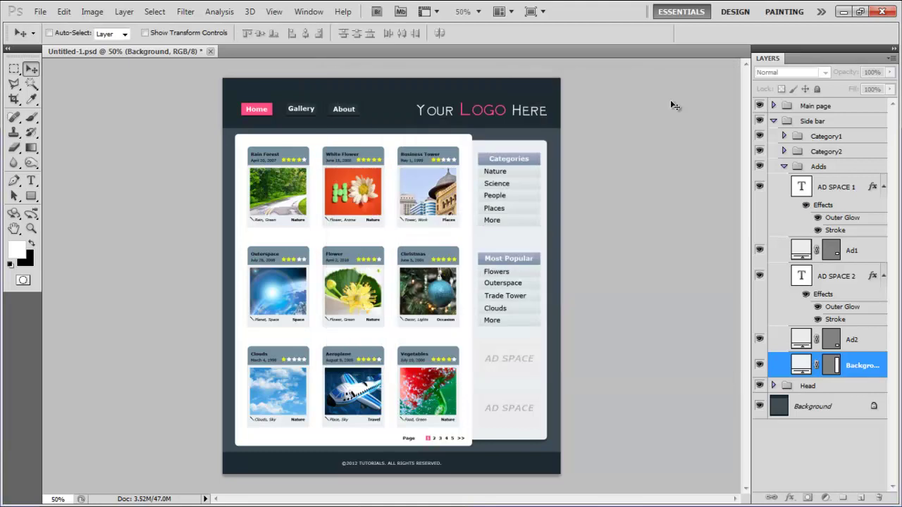
click(783, 166)
Give the Rain Forest title a Normal Drop Shadow at 50% opacity, 1 px distance and 1 px size
click(774, 106)
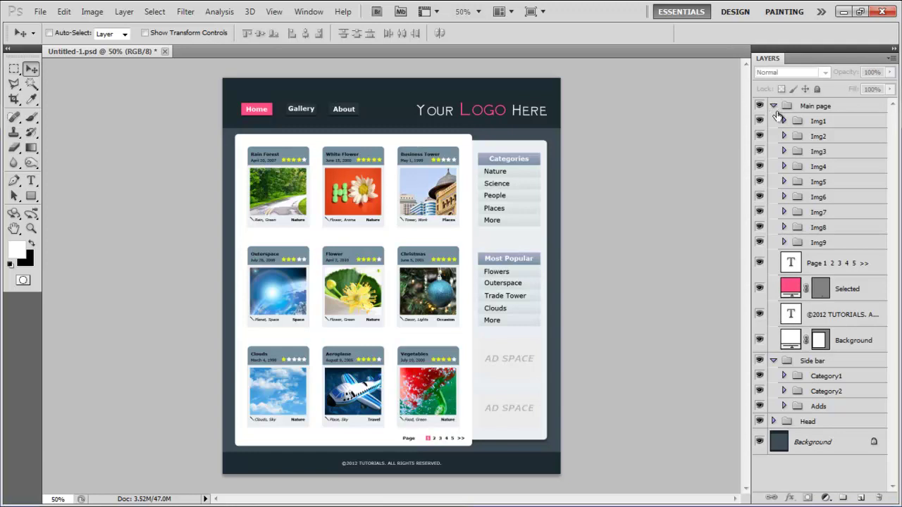
click(784, 121)
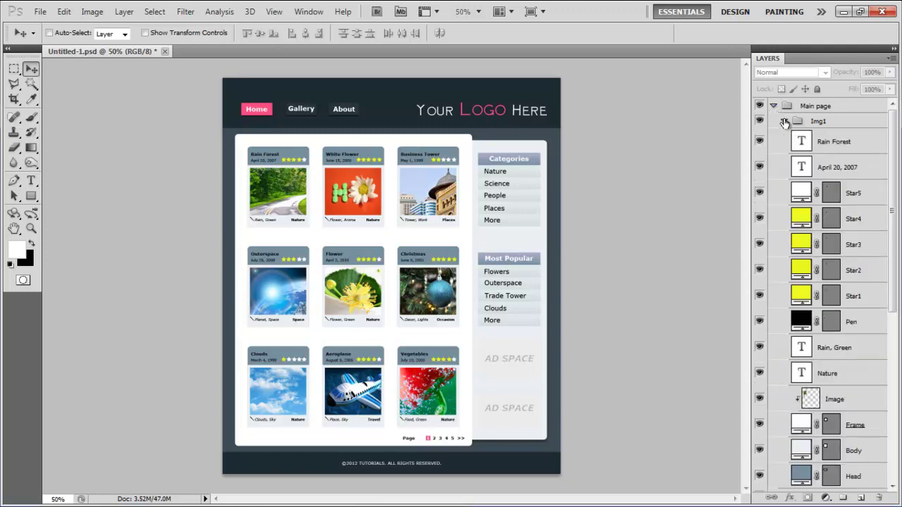
double_click(870, 144)
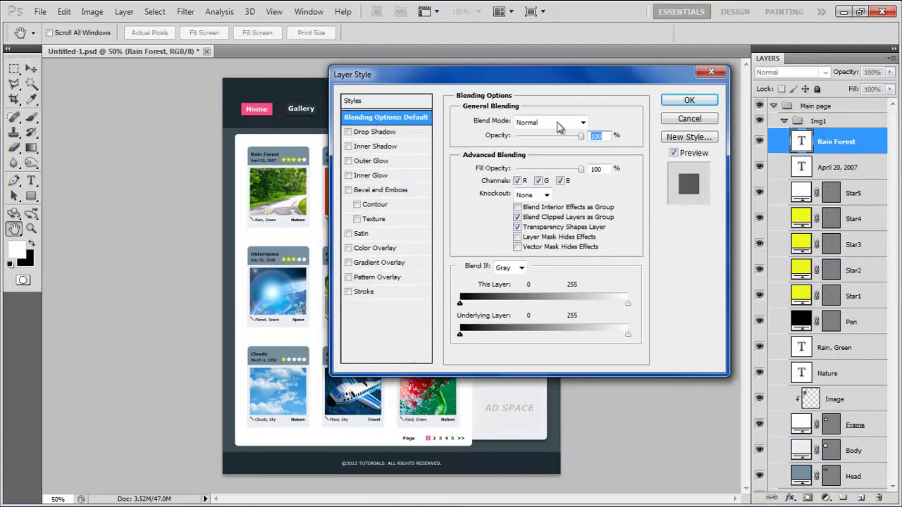
click(406, 135)
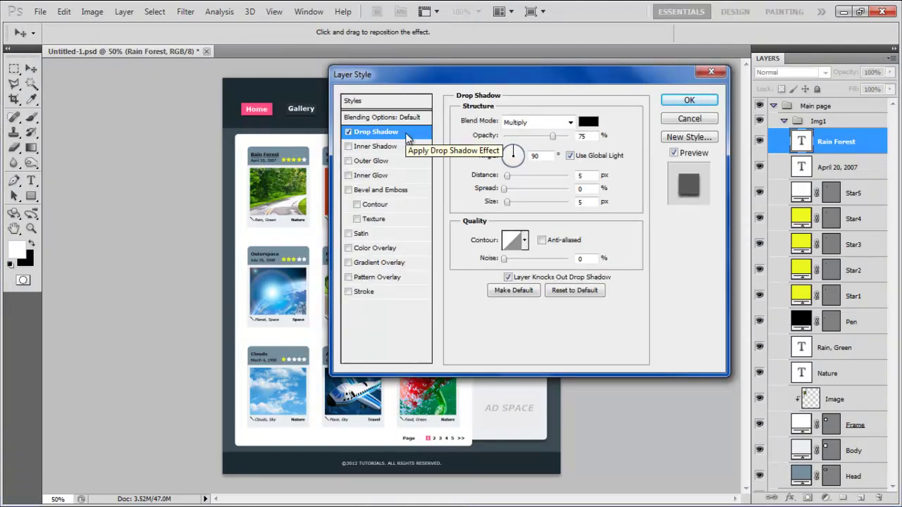
click(566, 122)
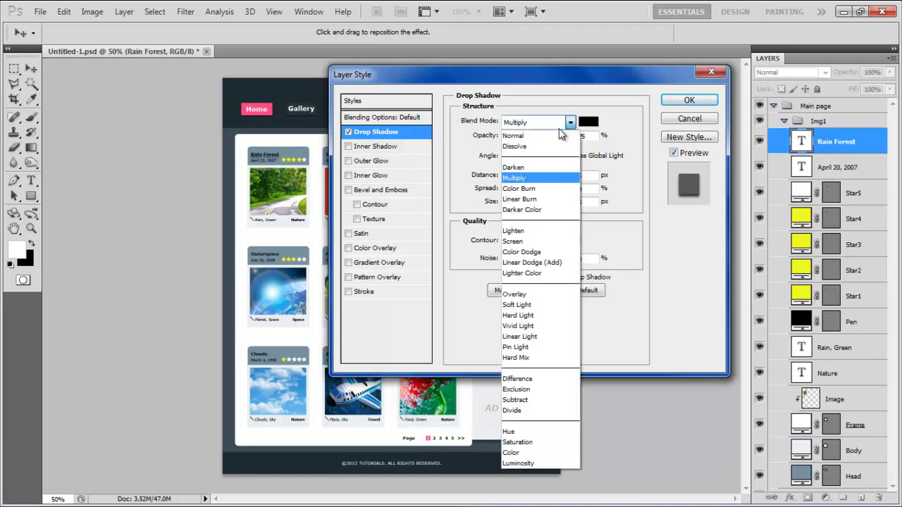
click(550, 137)
text(50)
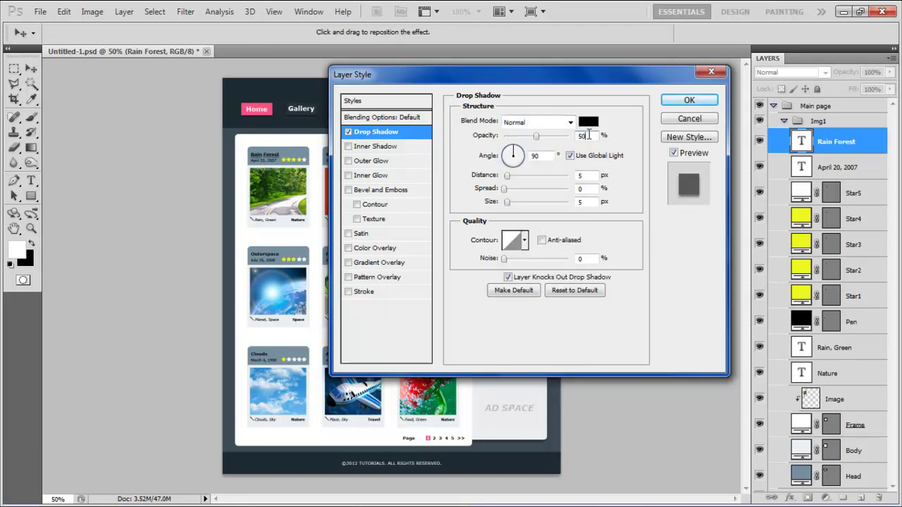
text(1)
key(Tab)
text(1)
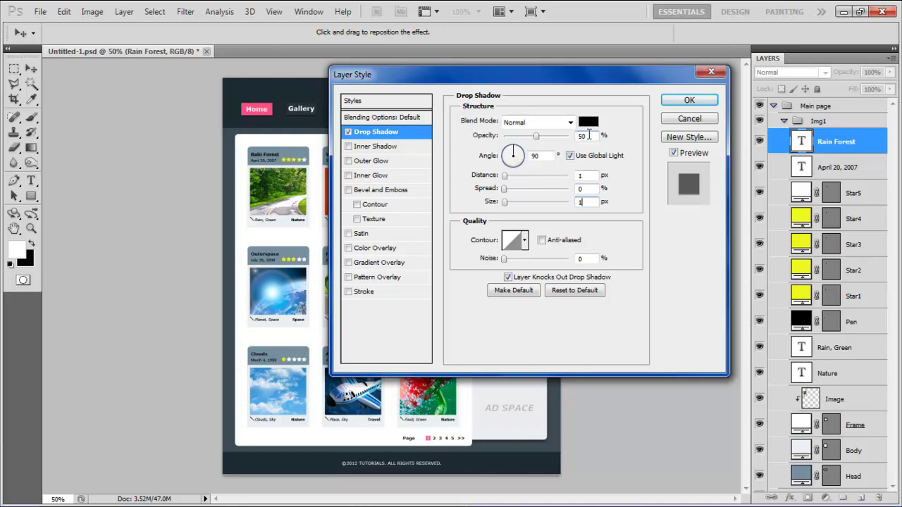
Add a #28373e Color Overlay to the title and apply both effects
click(386, 250)
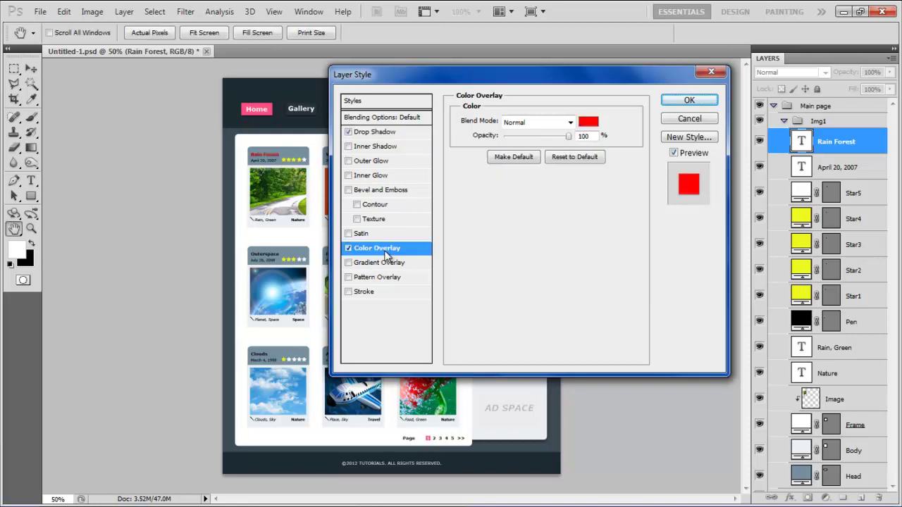
click(589, 122)
double_click(599, 304)
text(28373e)
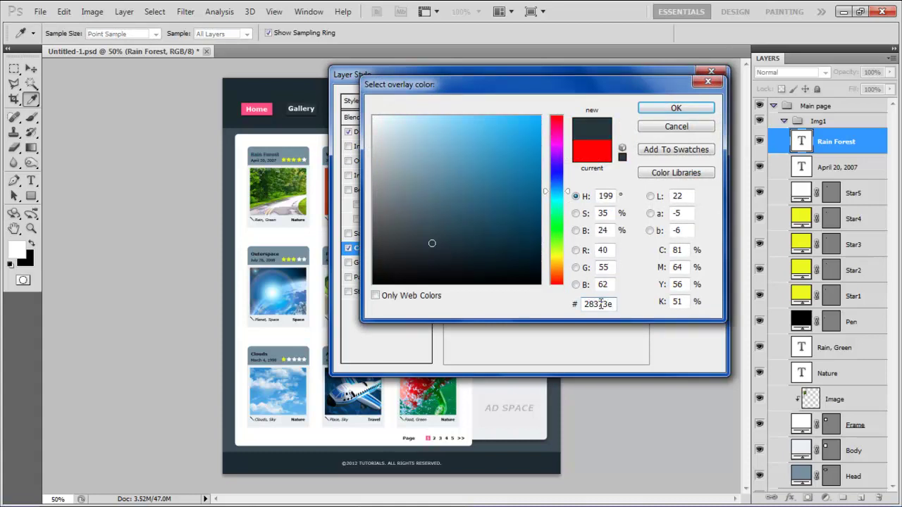
key(Return)
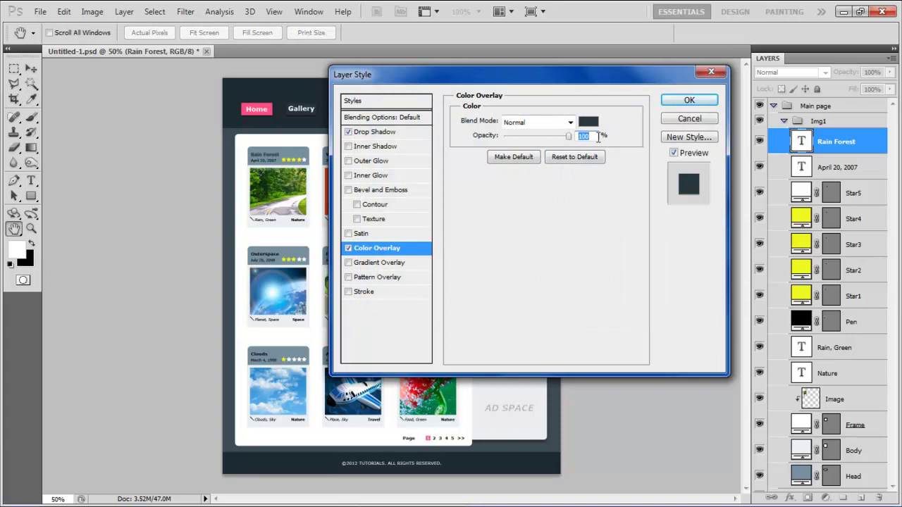
key(Return)
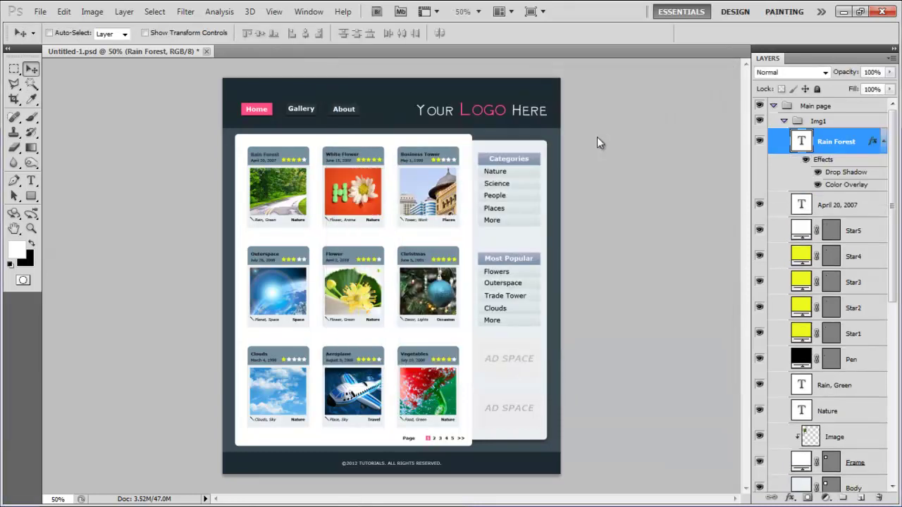
Copy the Rain Forest layer style and paste it onto the date and Nature layers
right_click(847, 141)
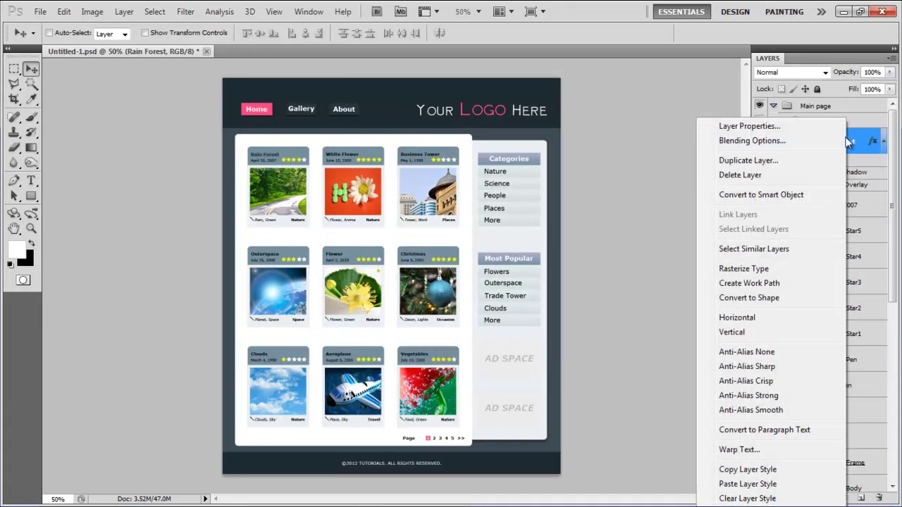
click(745, 470)
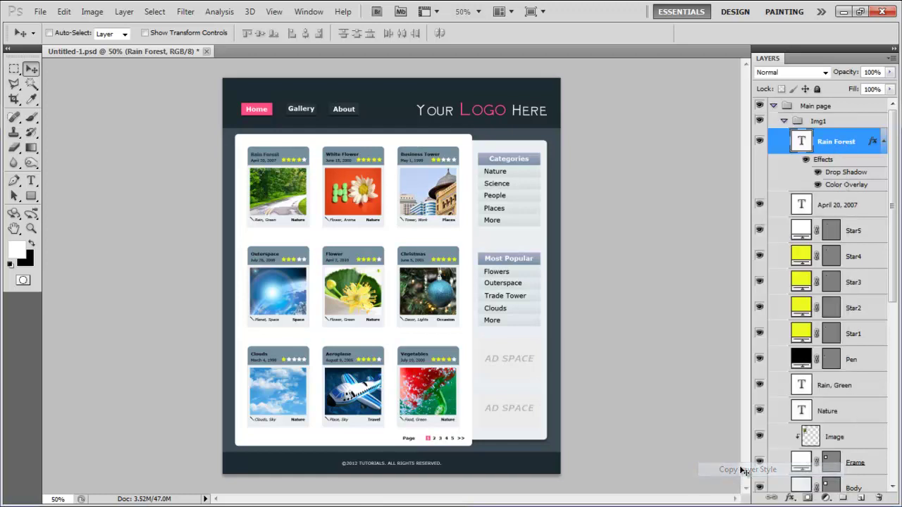
right_click(869, 206)
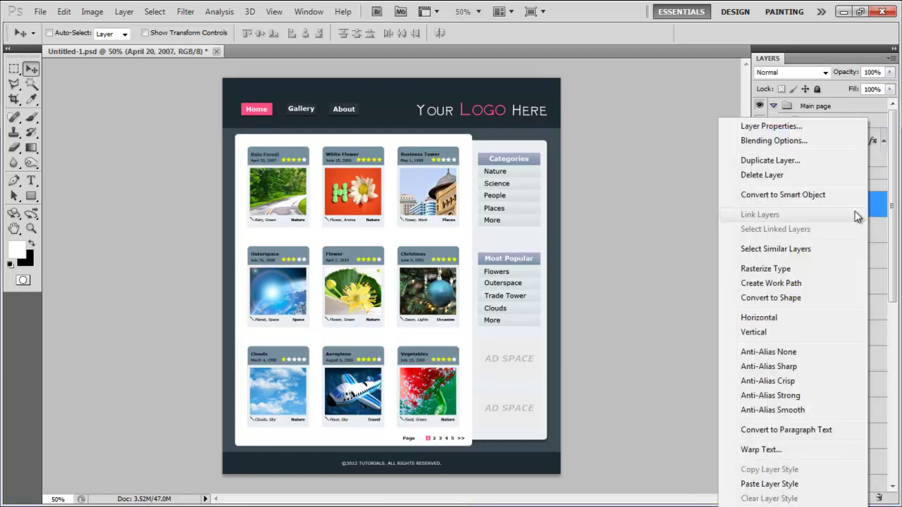
click(770, 484)
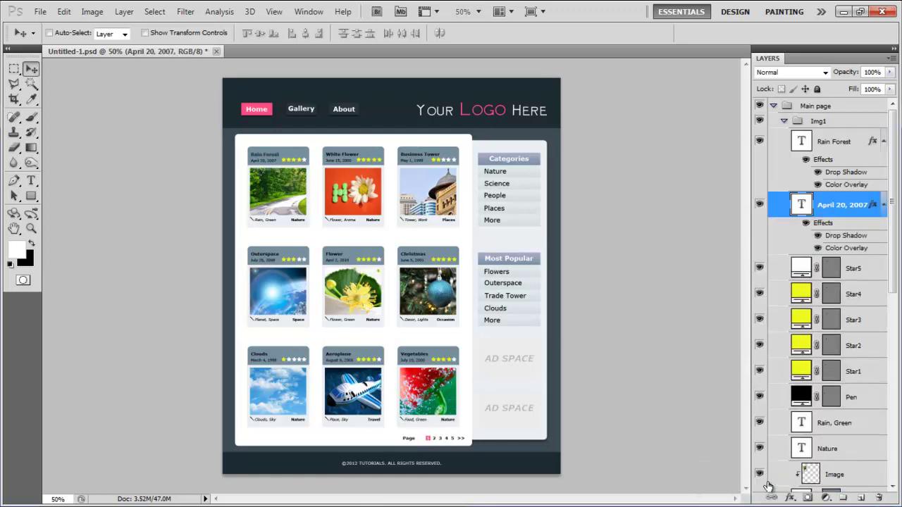
scroll(754, 419, down, 5)
right_click(874, 264)
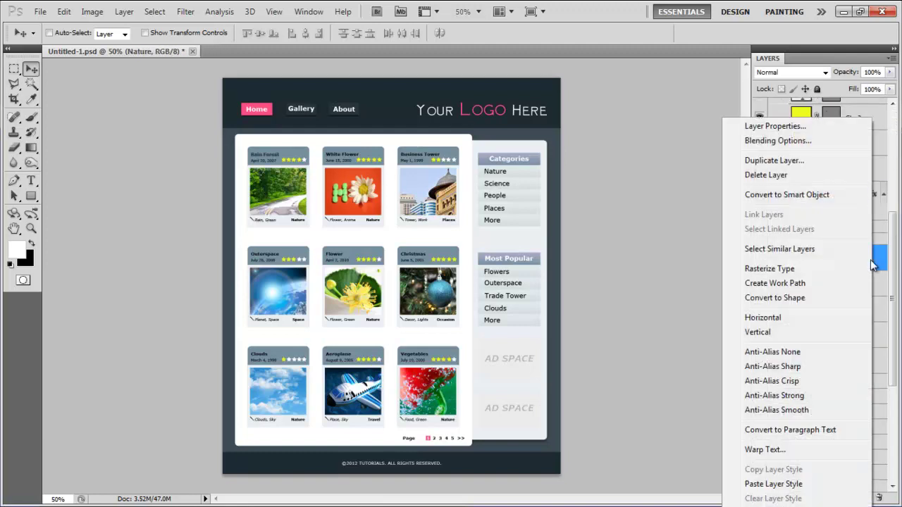
click(794, 484)
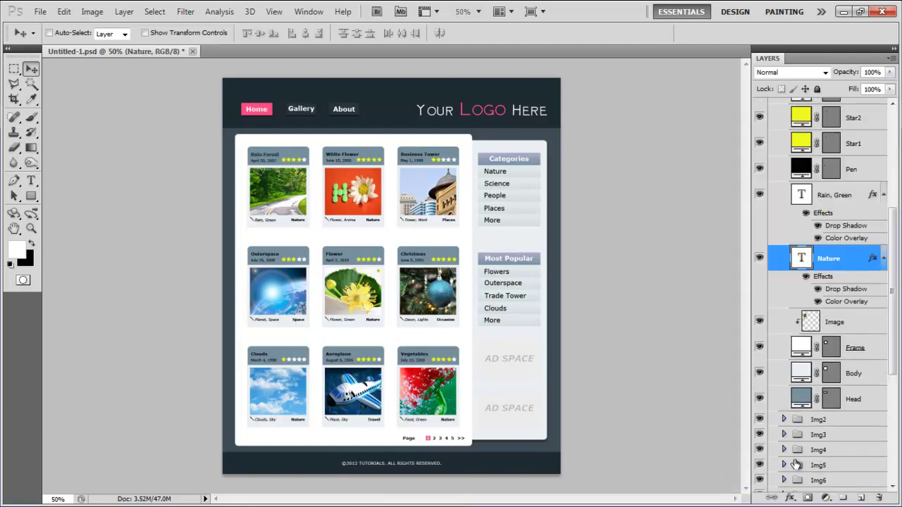
Reduce the Nature layer's Drop Shadow size to 0
double_click(847, 289)
click(592, 203)
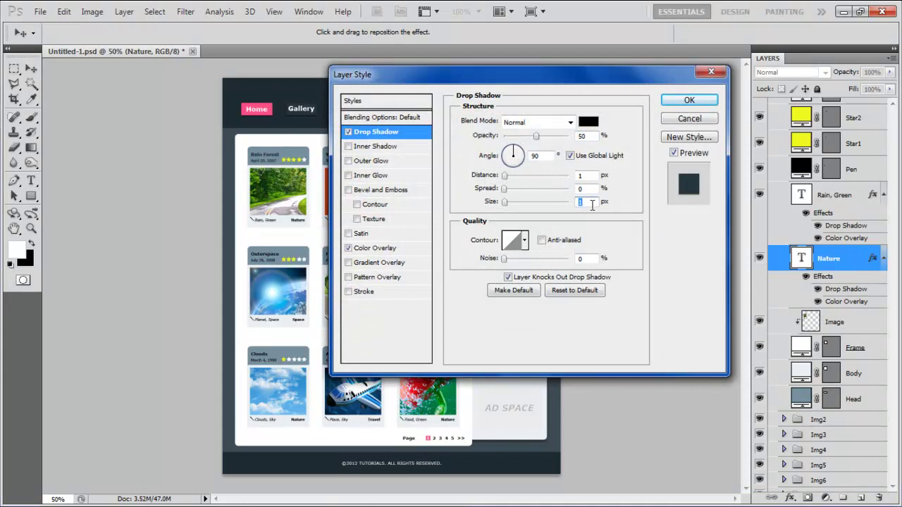
text(0)
click(675, 105)
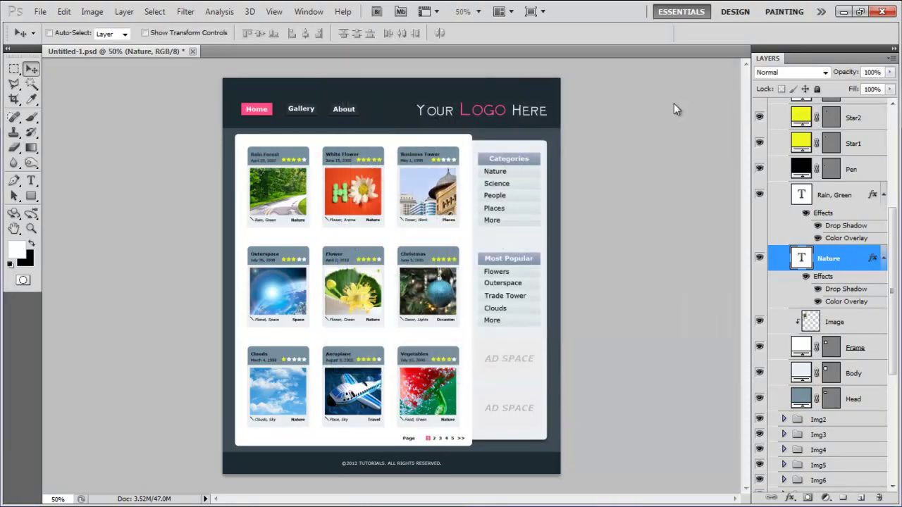
Give the Head layer a Gradient Overlay with stops #b3b3ce and #728da0
double_click(870, 399)
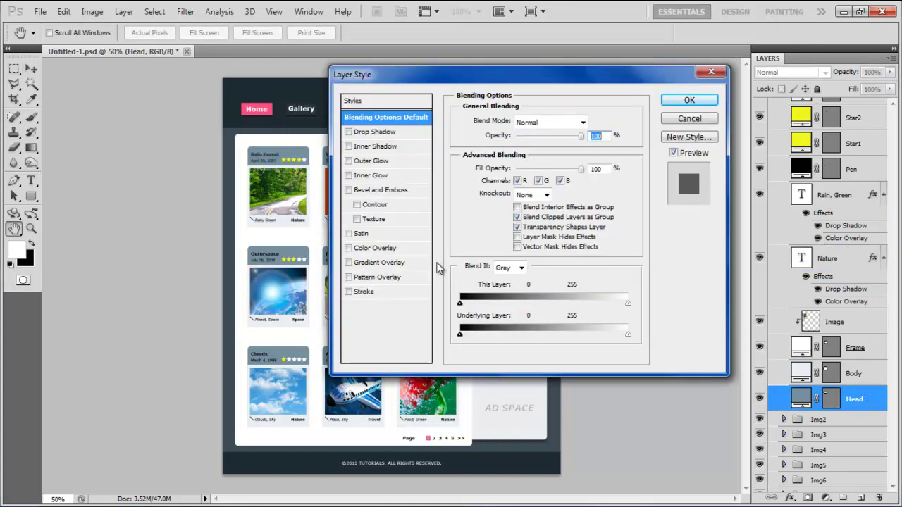
click(399, 263)
click(529, 156)
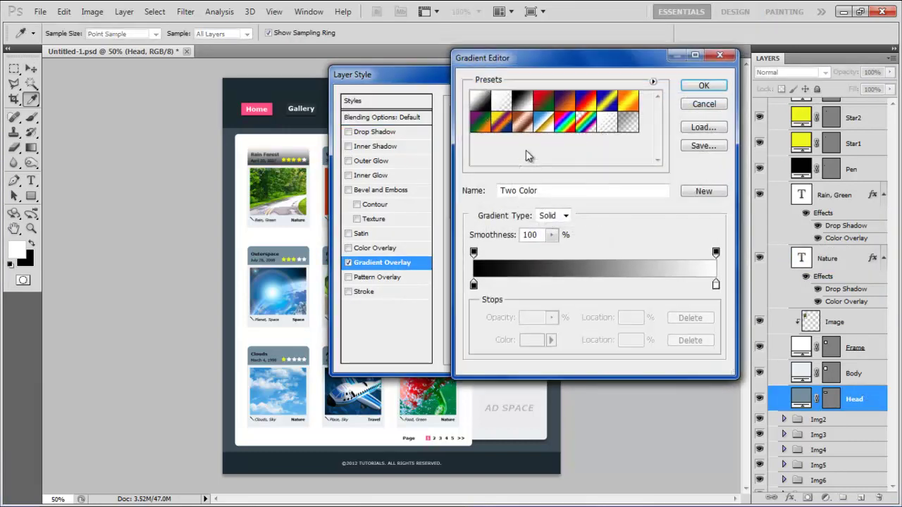
double_click(474, 284)
click(605, 304)
text(b3b3ce)
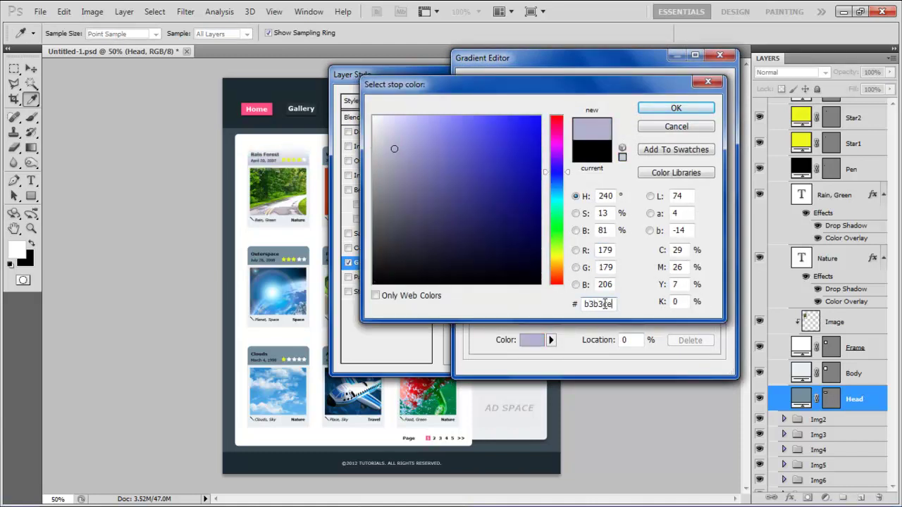
key(Return)
double_click(717, 285)
click(612, 304)
text(728da0)
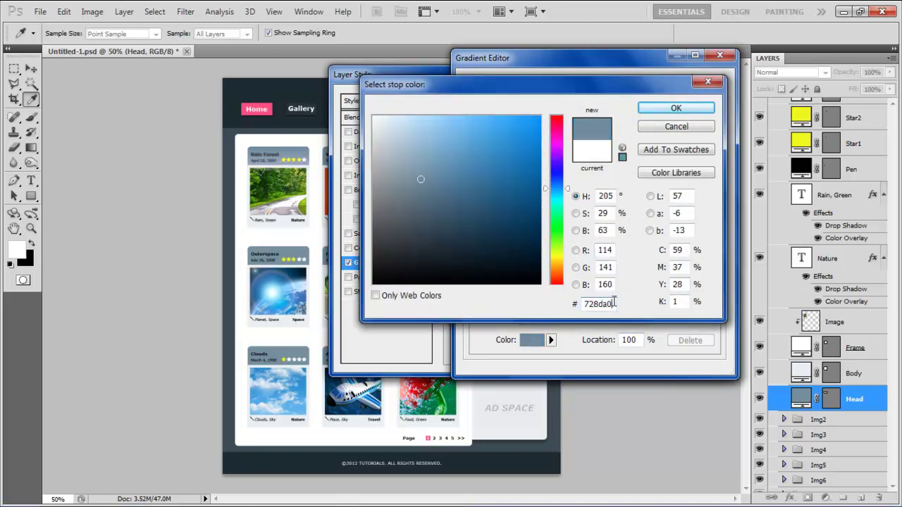
key(Return)
key(Return)
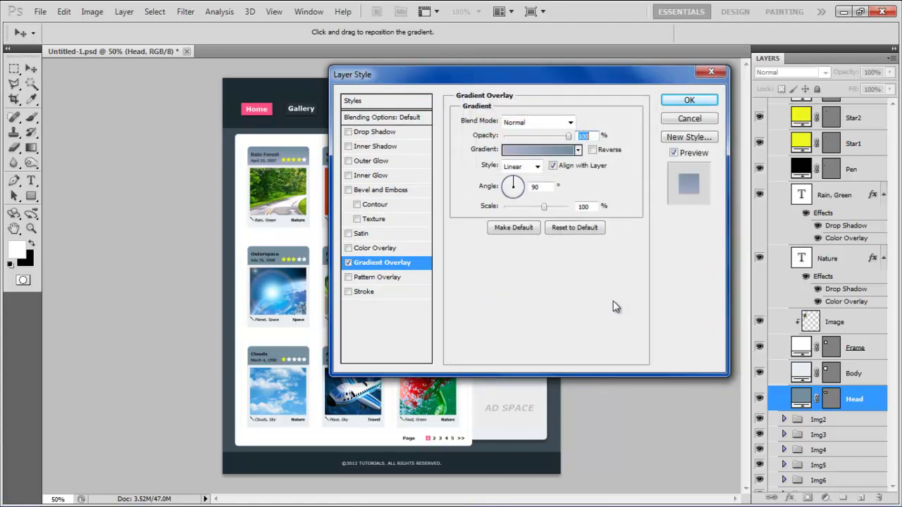
click(689, 100)
Add a 1 px Inside Stroke in #bbc0c4 to the Body layer
double_click(876, 372)
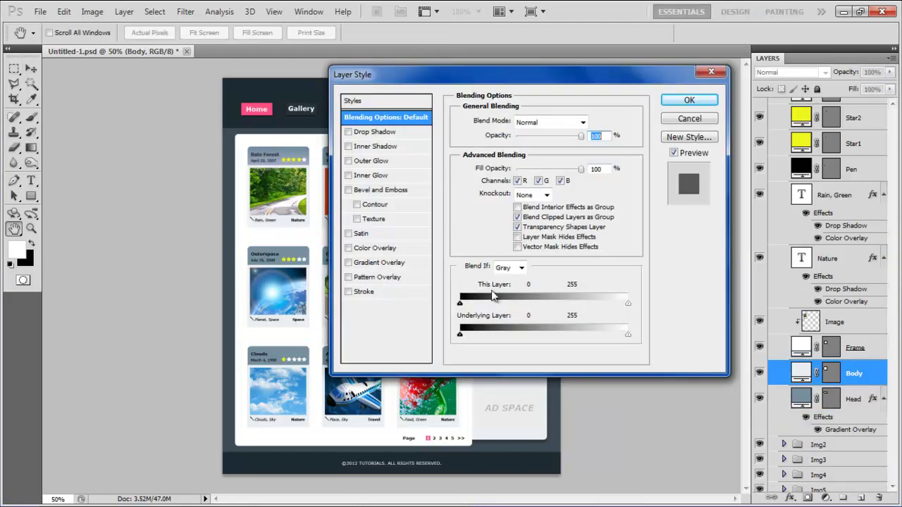
click(401, 291)
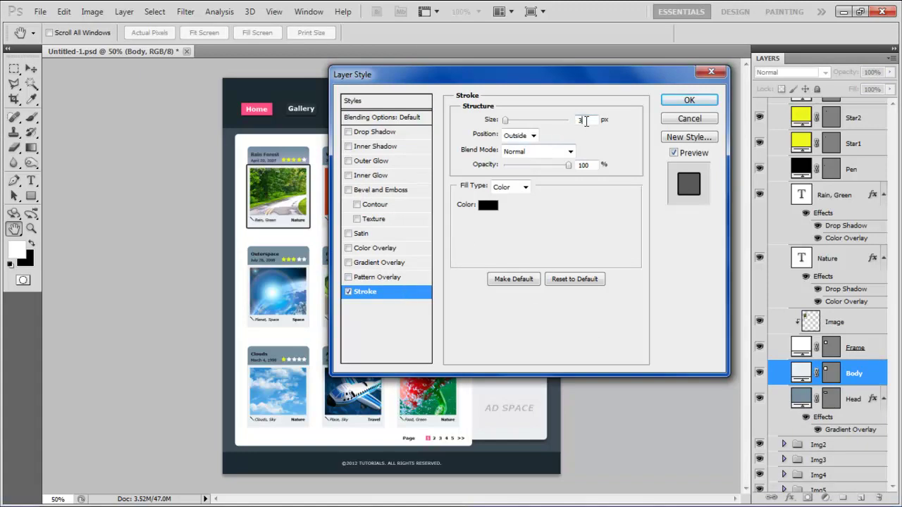
text(1)
click(521, 136)
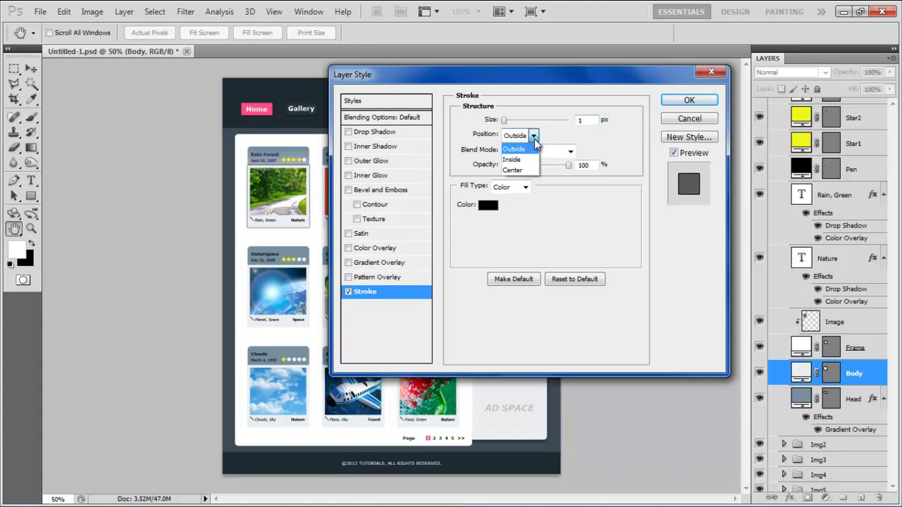
click(525, 161)
click(487, 207)
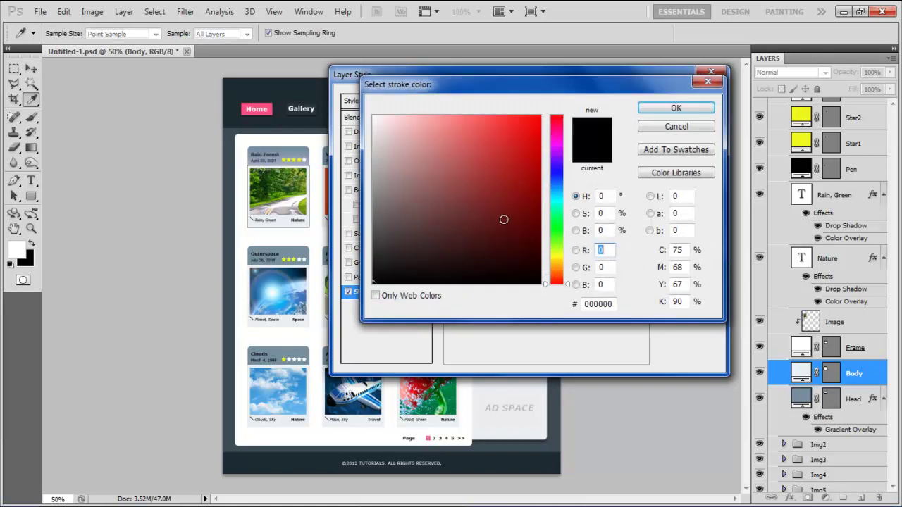
click(598, 304)
text(bbc0c4)
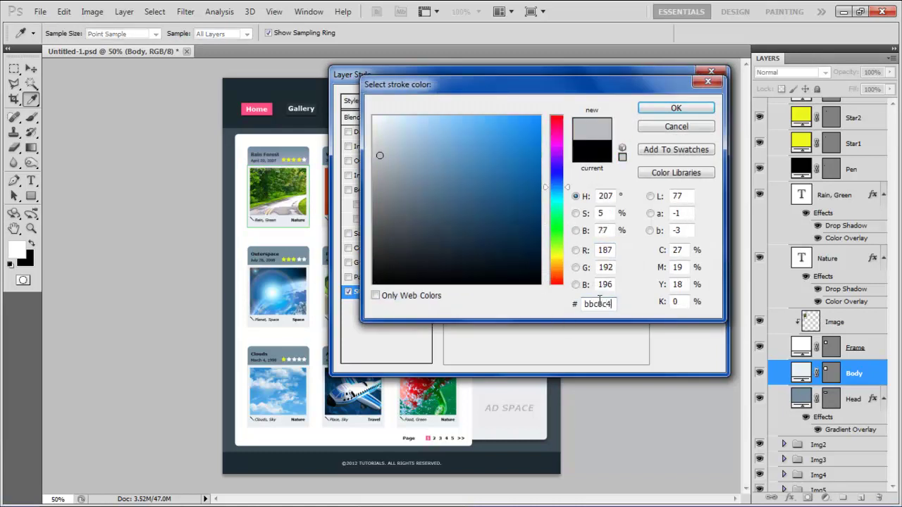
key(Return)
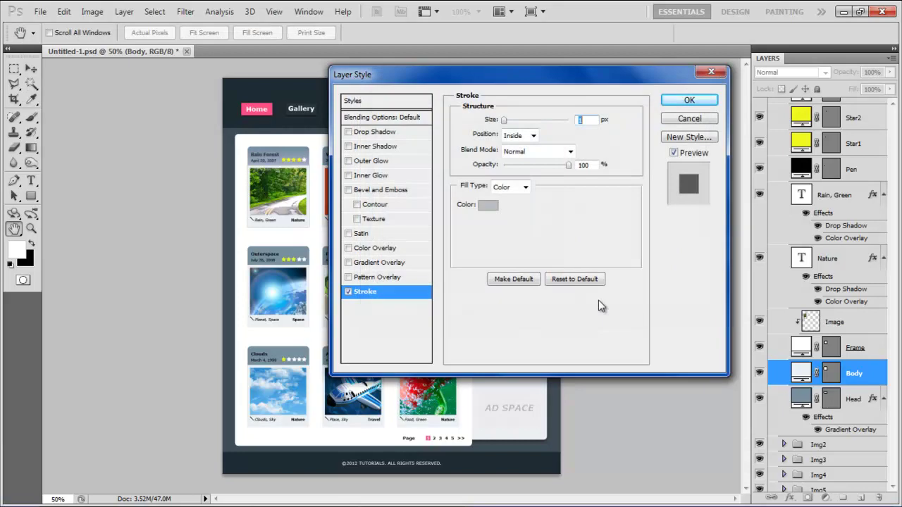
click(681, 102)
scroll(804, 207, up, 3)
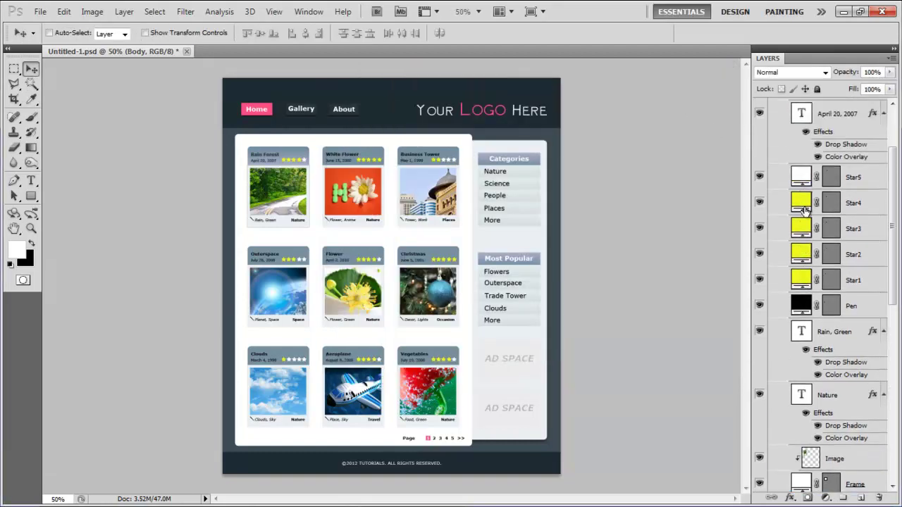
Add a 1 px Inside Stroke in #7892a4 to the Star1 layer
click(878, 285)
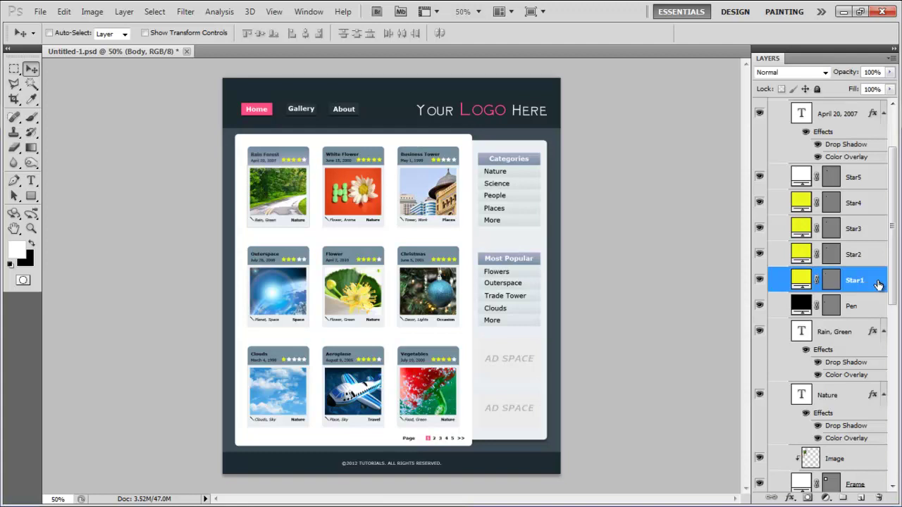
double_click(878, 285)
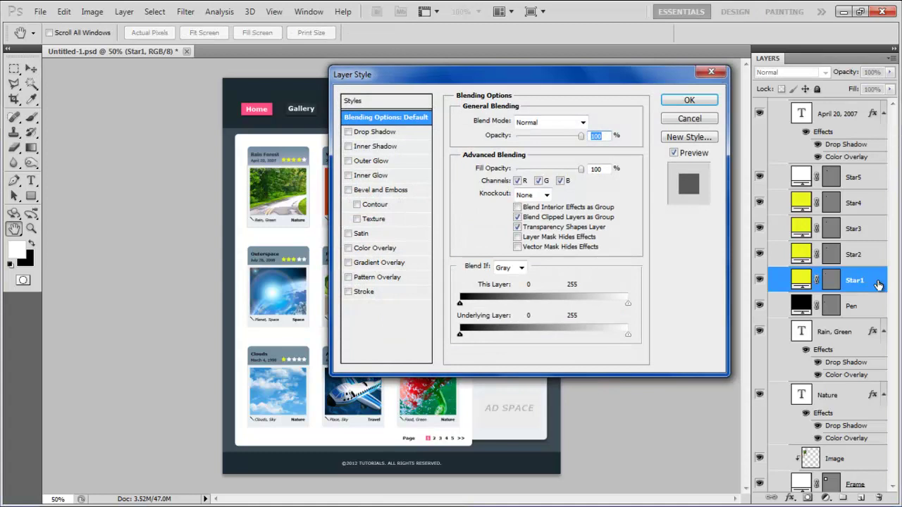
click(377, 292)
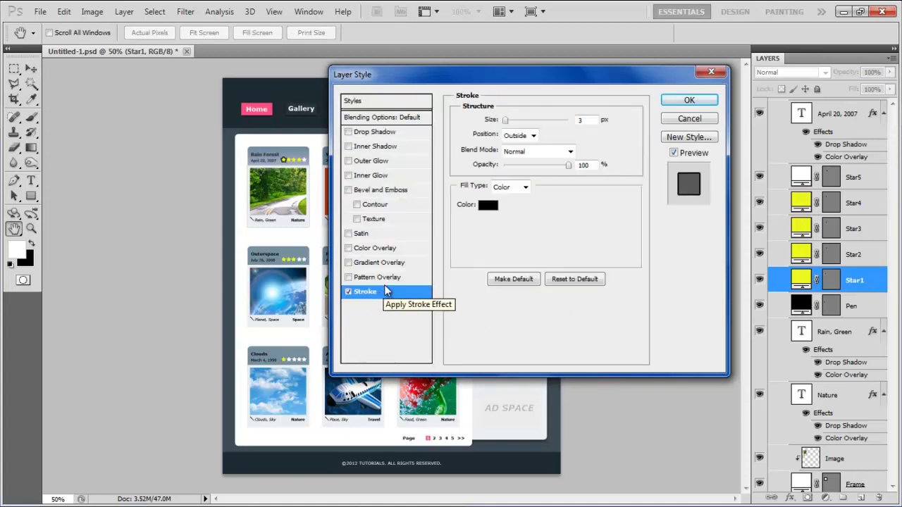
double_click(581, 120)
text(1)
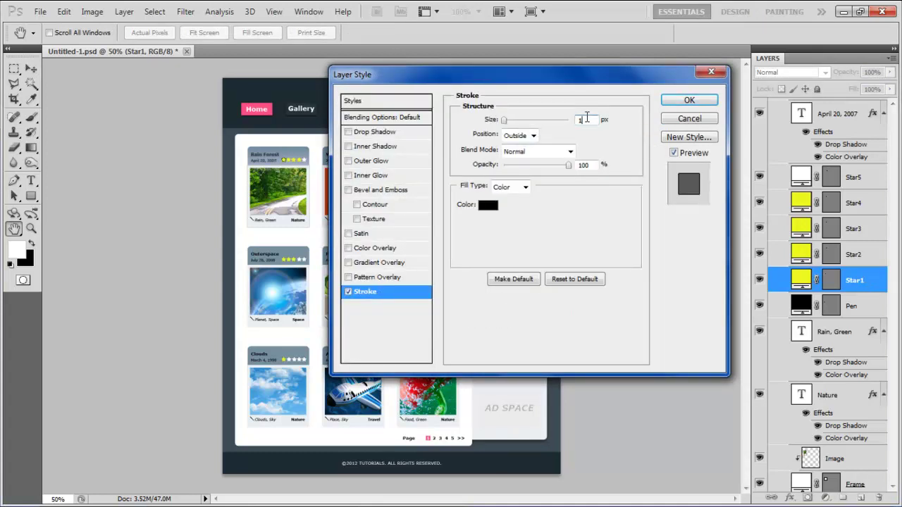
click(532, 136)
click(517, 154)
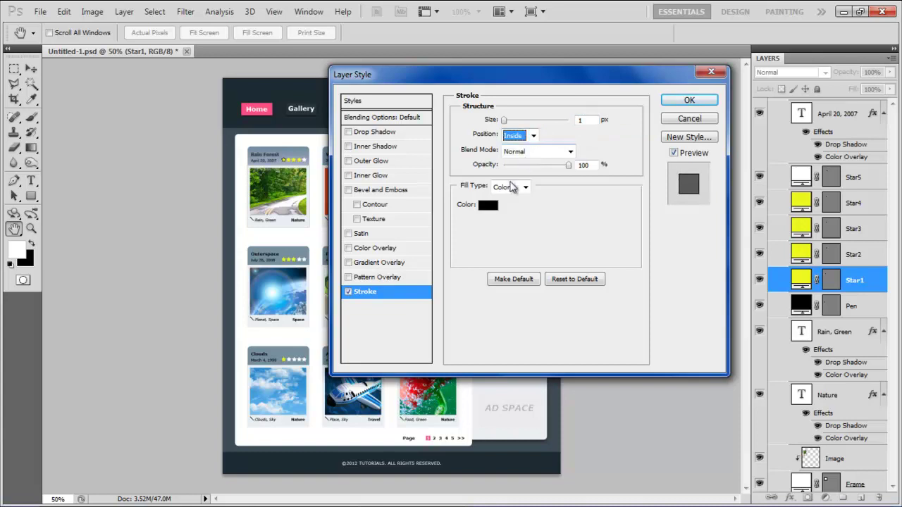
click(487, 206)
double_click(596, 304)
text(7892a4)
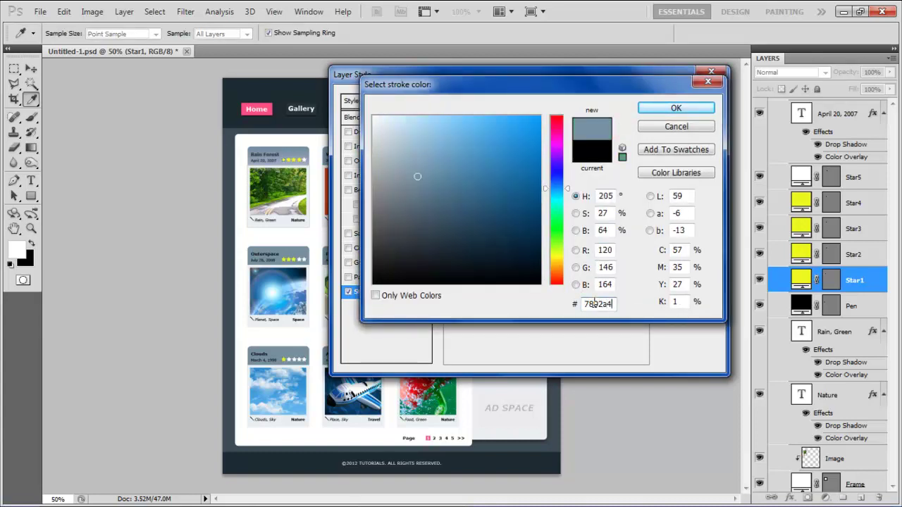
key(Return)
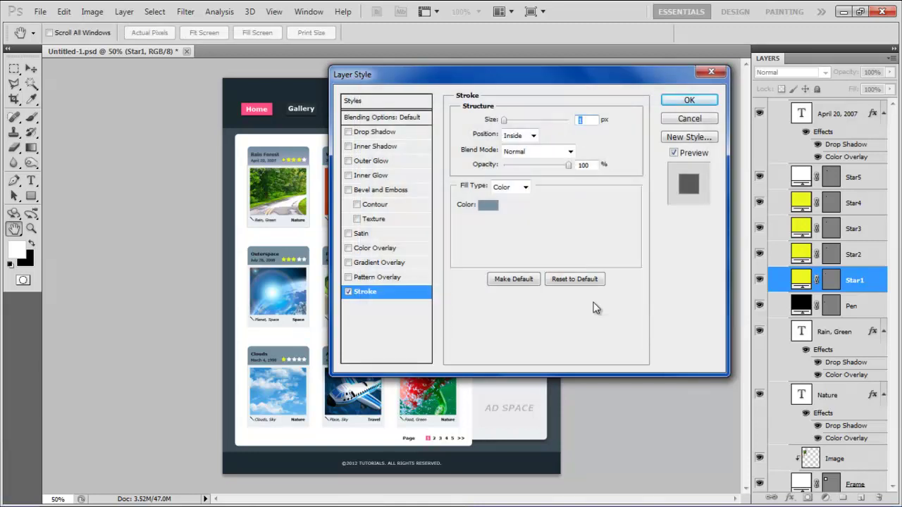
click(679, 102)
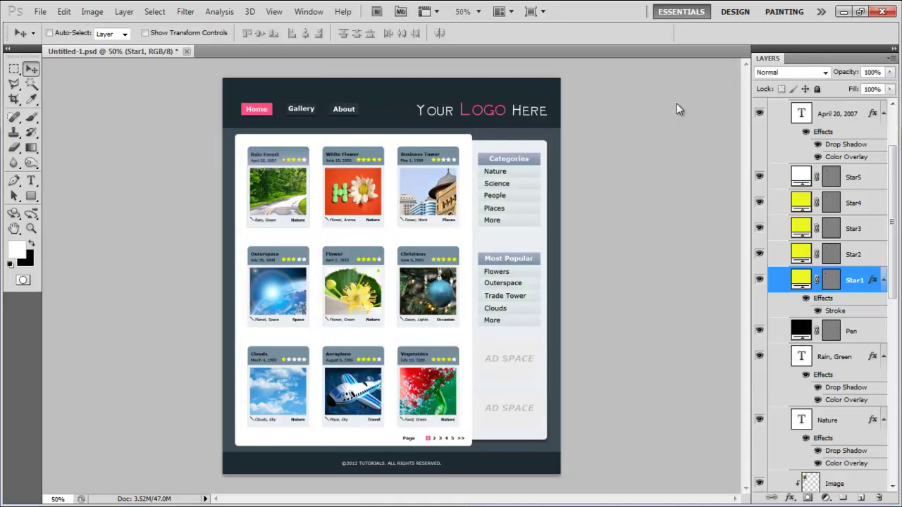
scroll(789, 141, up, 3)
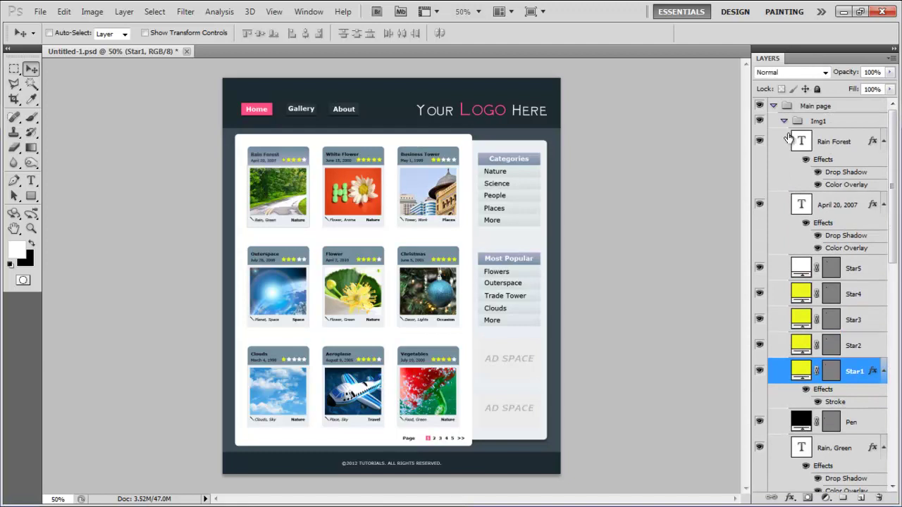
Give the pink Selected layer a Drop Shadow with 1 px distance and 1 px size
click(784, 121)
click(783, 242)
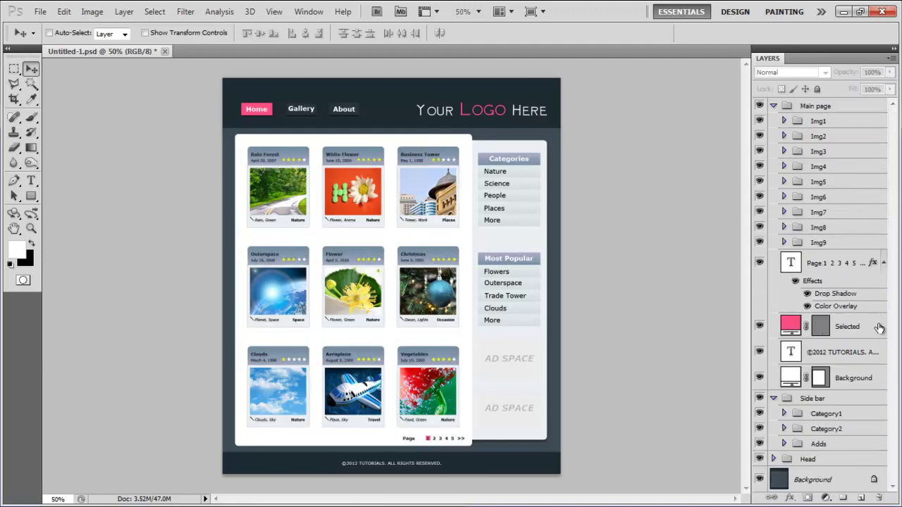
double_click(880, 330)
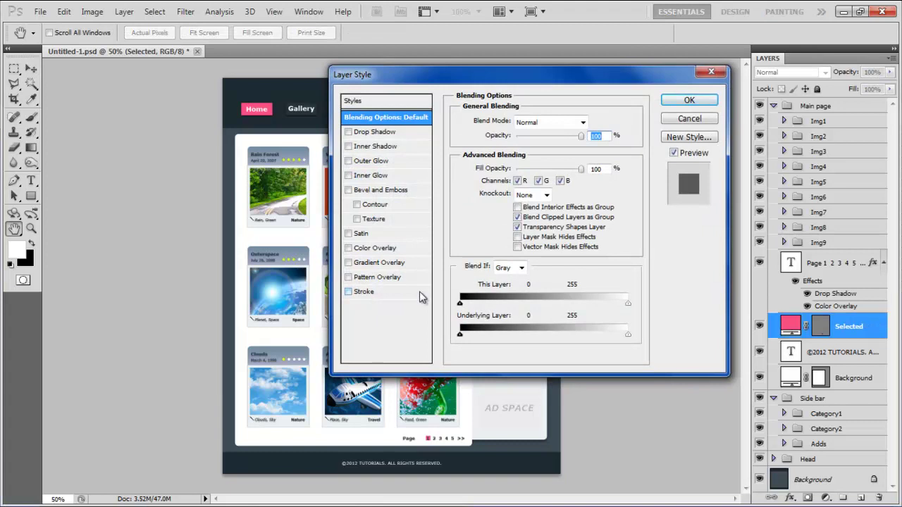
click(399, 136)
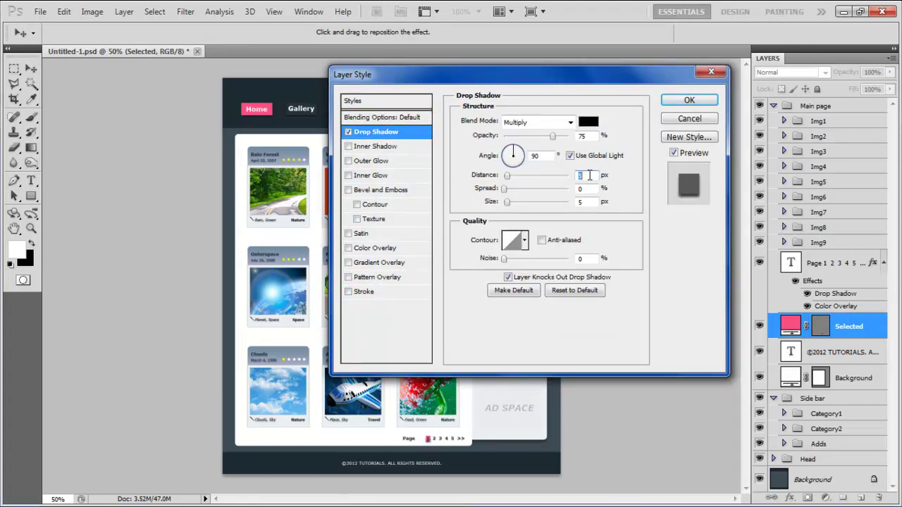
text(1)
key(Tab)
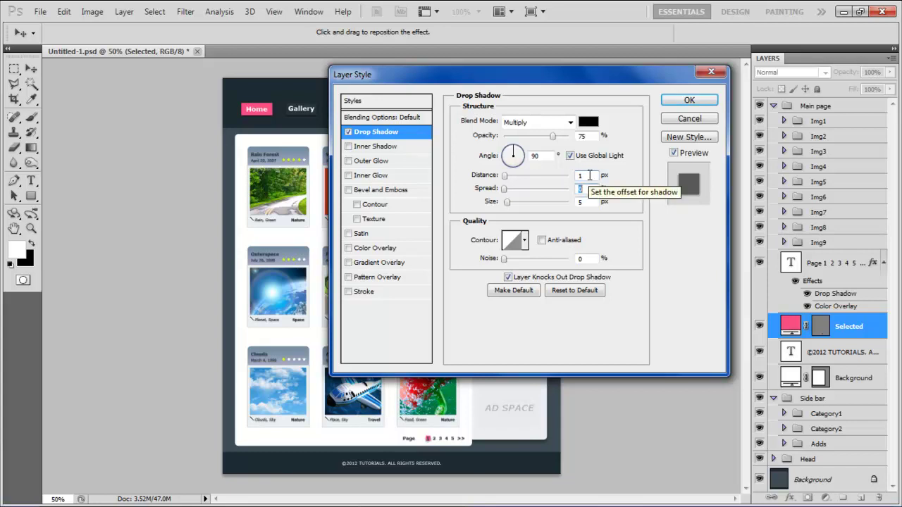
key(Tab)
text(1)
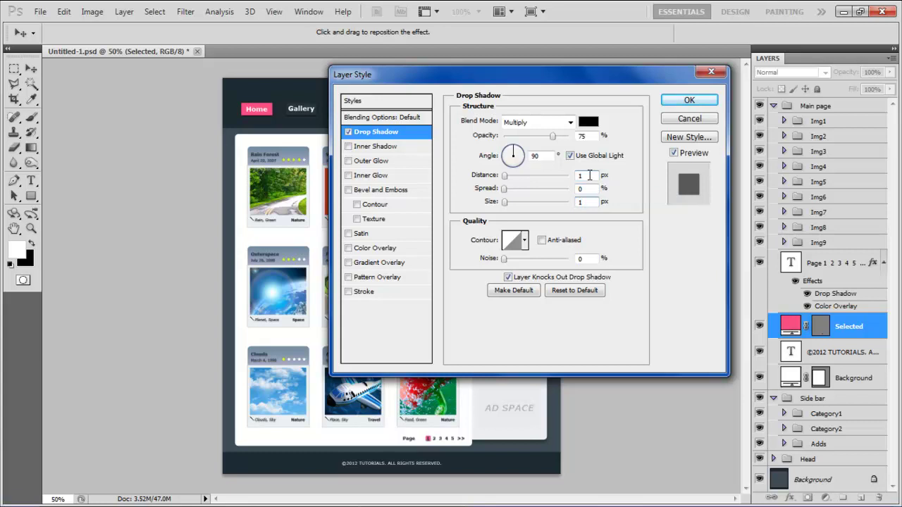
key(Return)
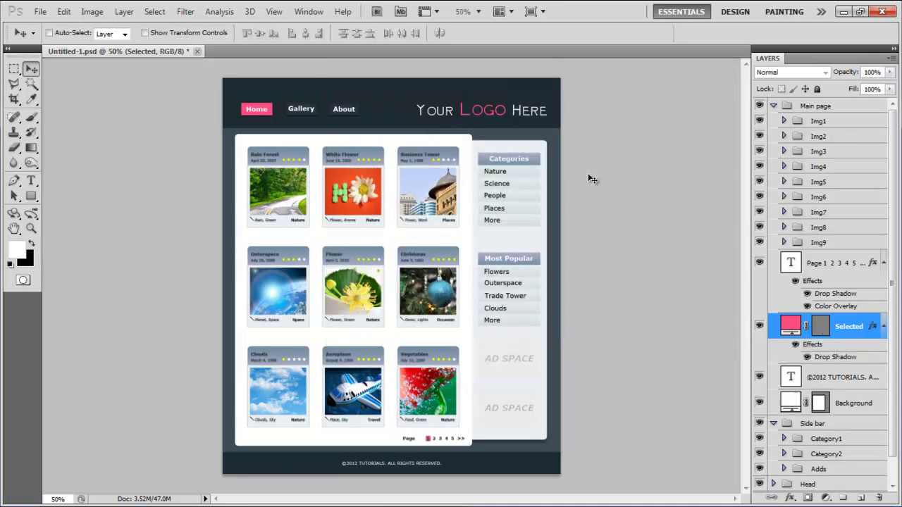
scroll(846, 338, down, 1)
click(880, 380)
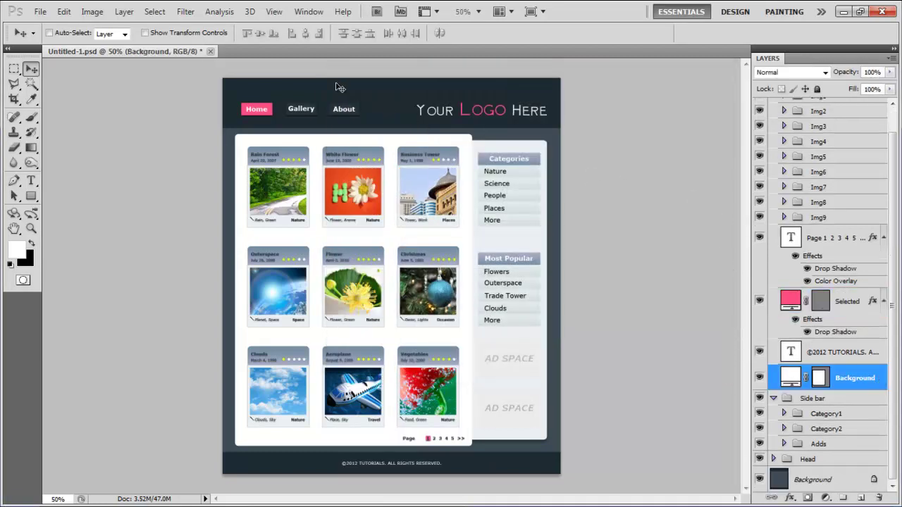
Rasterize the Background layer and apply Add Noise to it
click(185, 12)
mouse_move(219, 169)
click(346, 170)
click(427, 200)
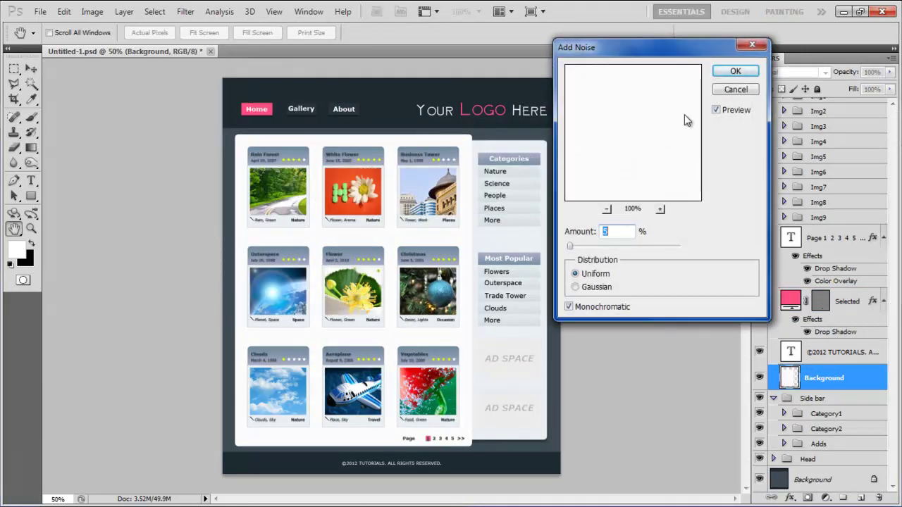
click(735, 71)
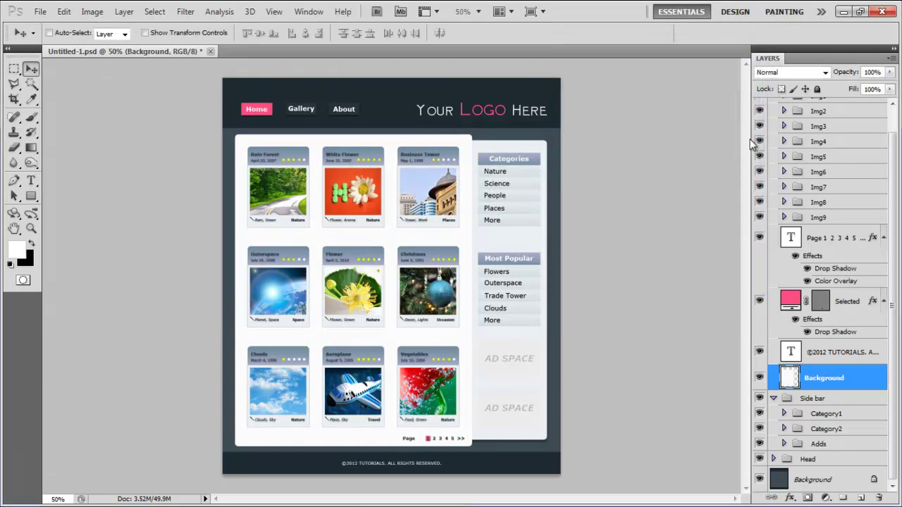
Give the Background a Normal-mode Drop Shadow at 40% opacity, size 10
double_click(863, 378)
click(394, 133)
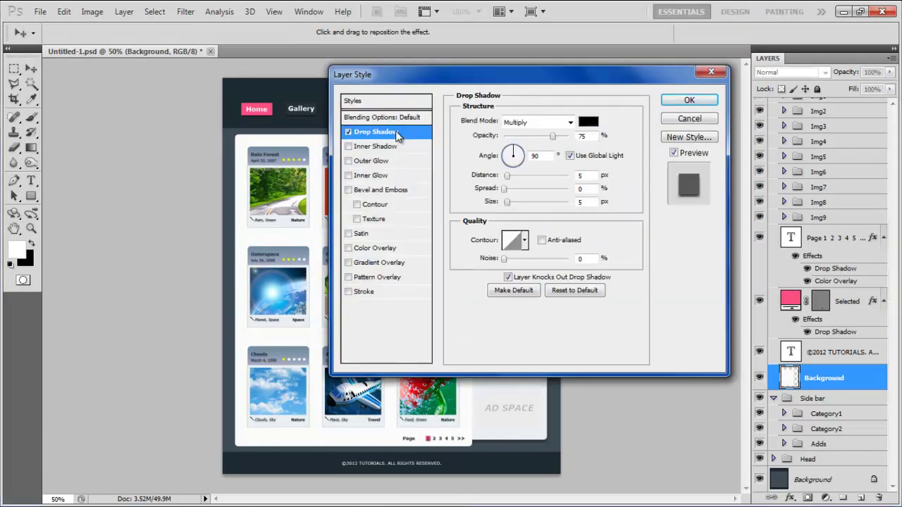
click(571, 124)
click(548, 137)
double_click(584, 136)
text(40)
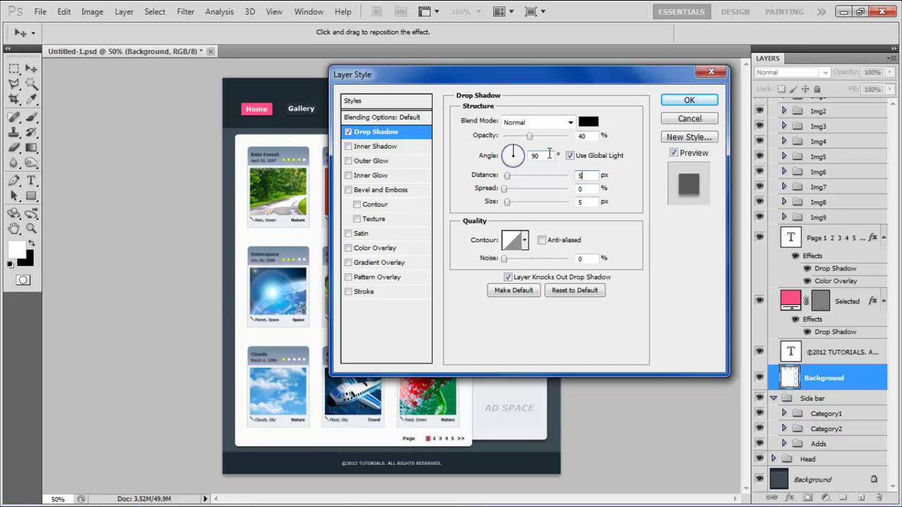
key(Tab)
text(10)
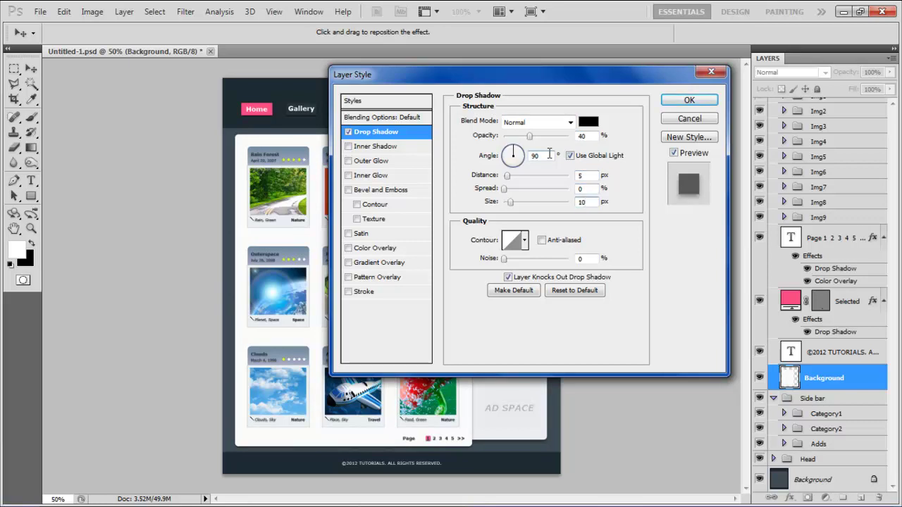
key(Return)
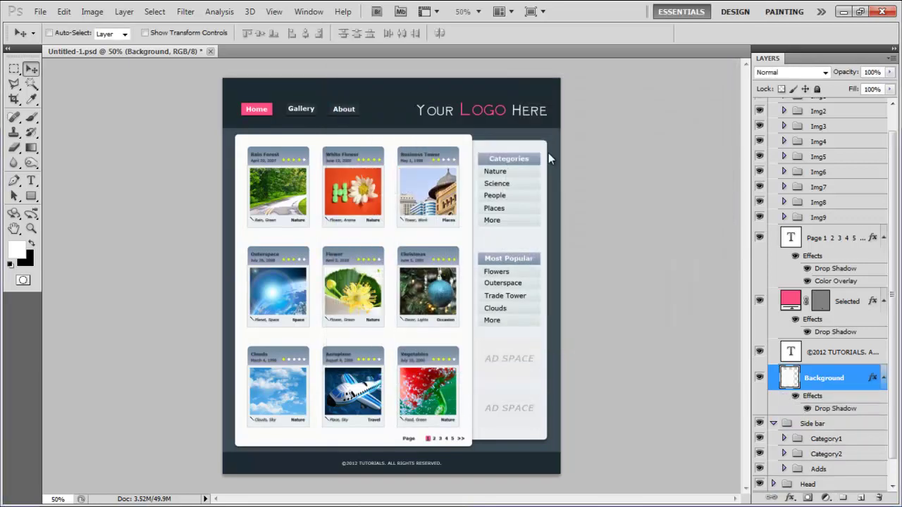